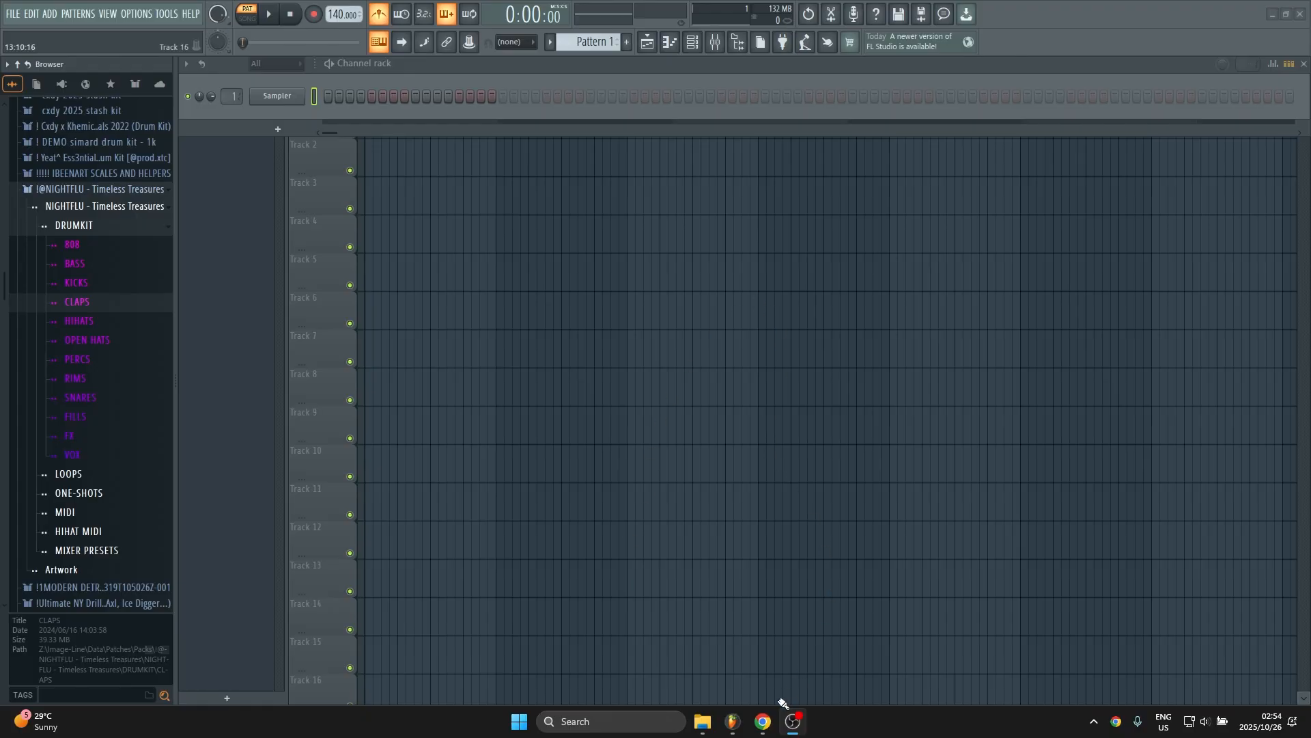
Switch to the YouTube window in Chrome and search for "random southafrican rnb old song".
{"action": "mouse_move", "coordinate": [763, 721]}
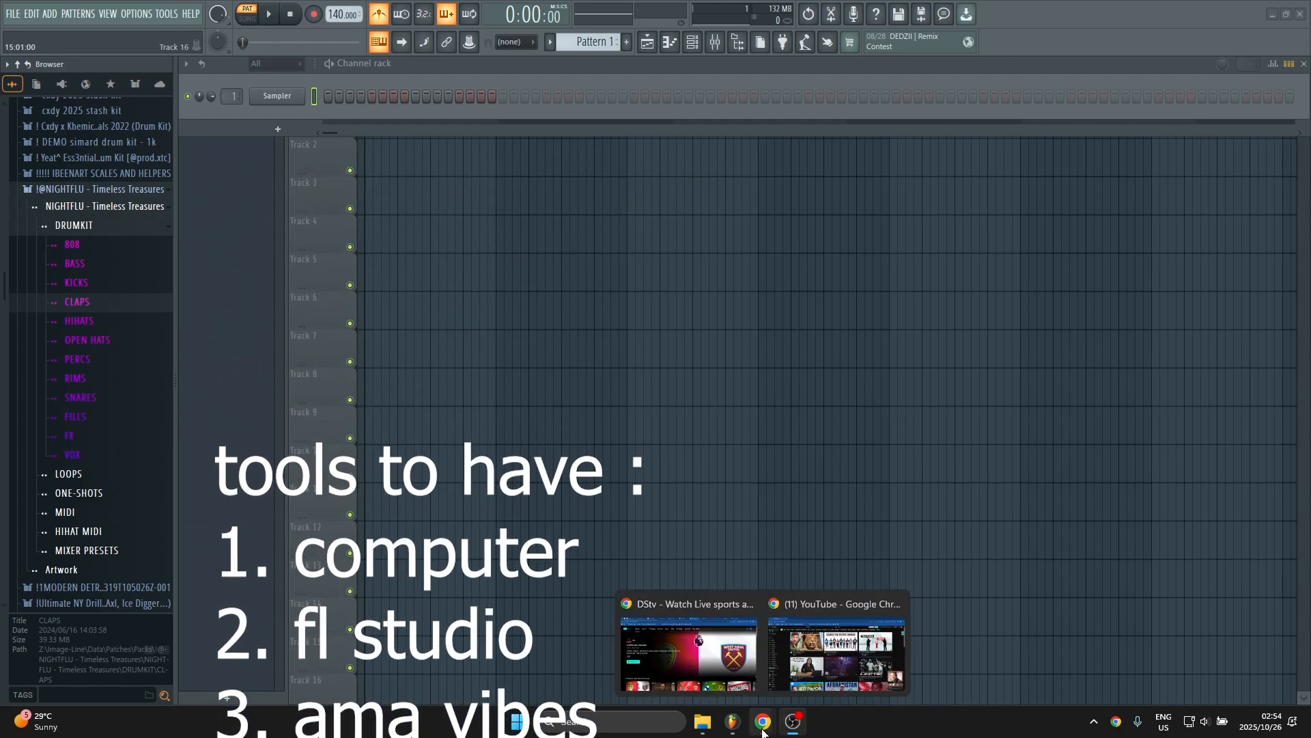
{"action": "left_click", "coordinate": [835, 653]}
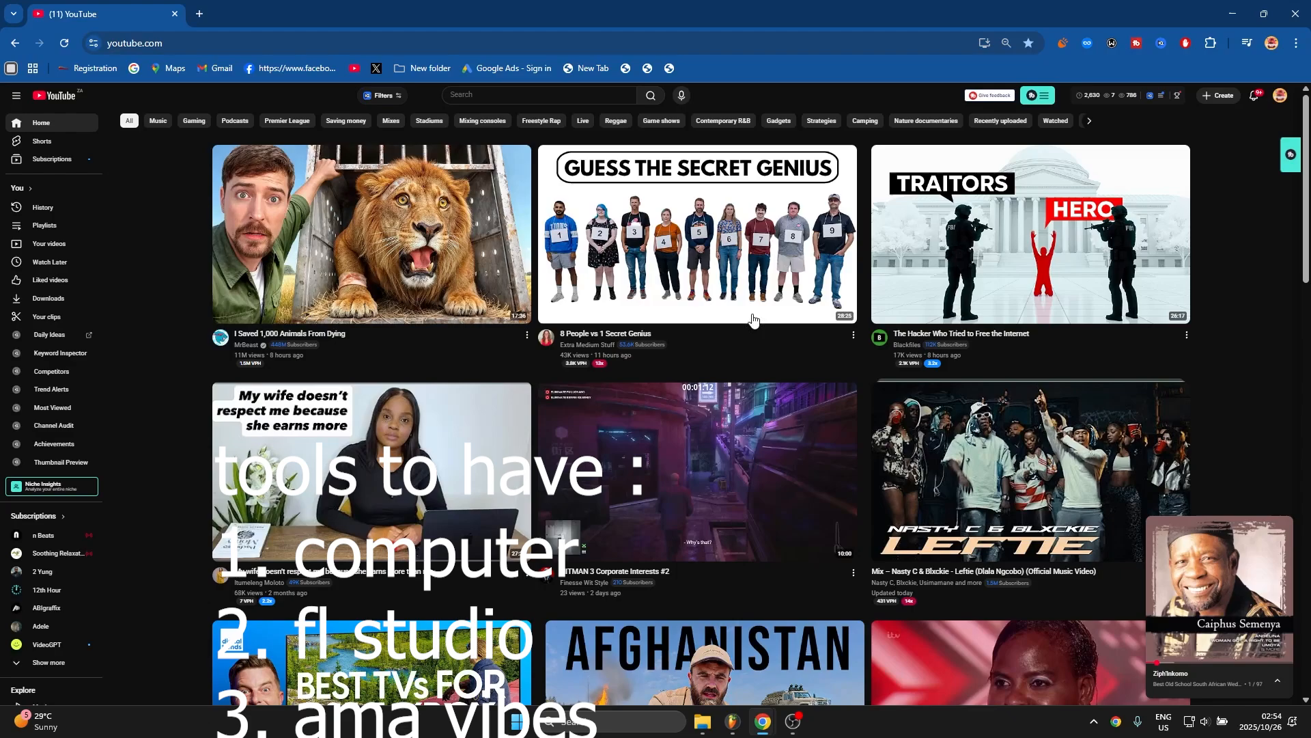
{"action": "left_click", "coordinate": [583, 94]}
{"action": "type", "text": "random southafri"}
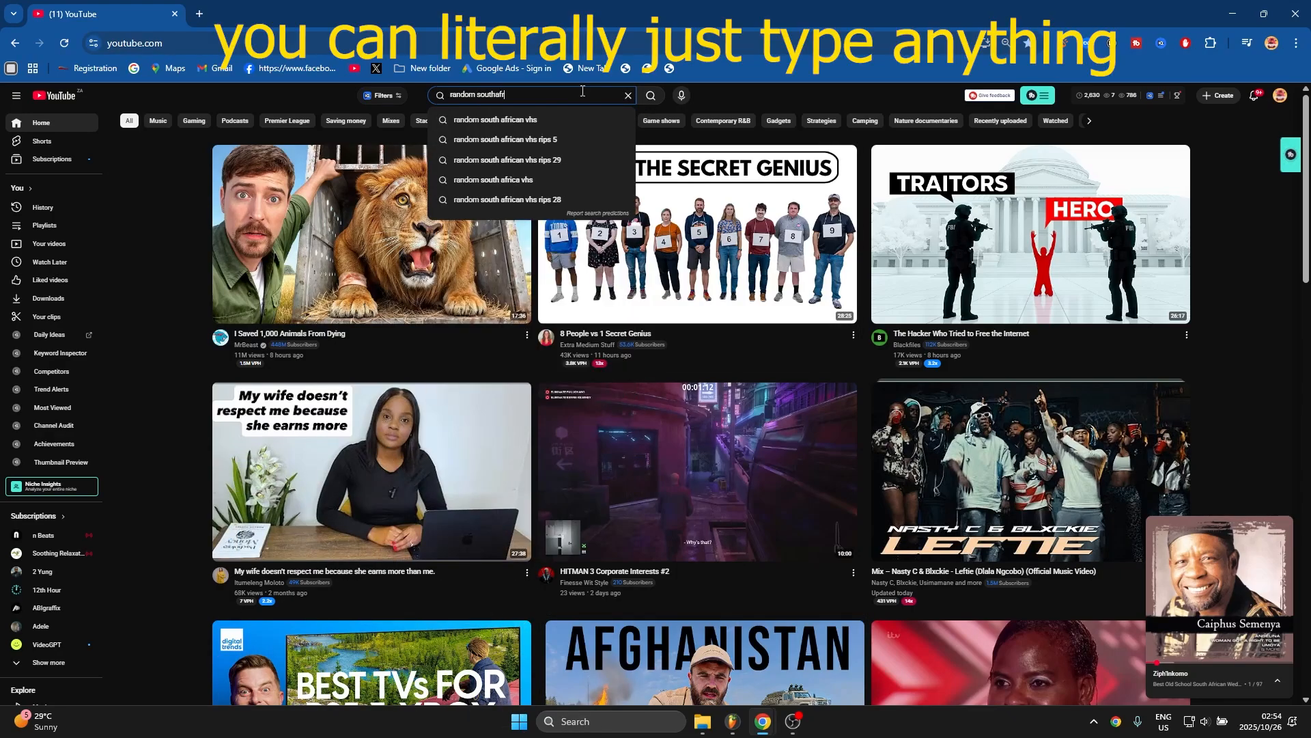
{"action": "type", "text": "can ol"}
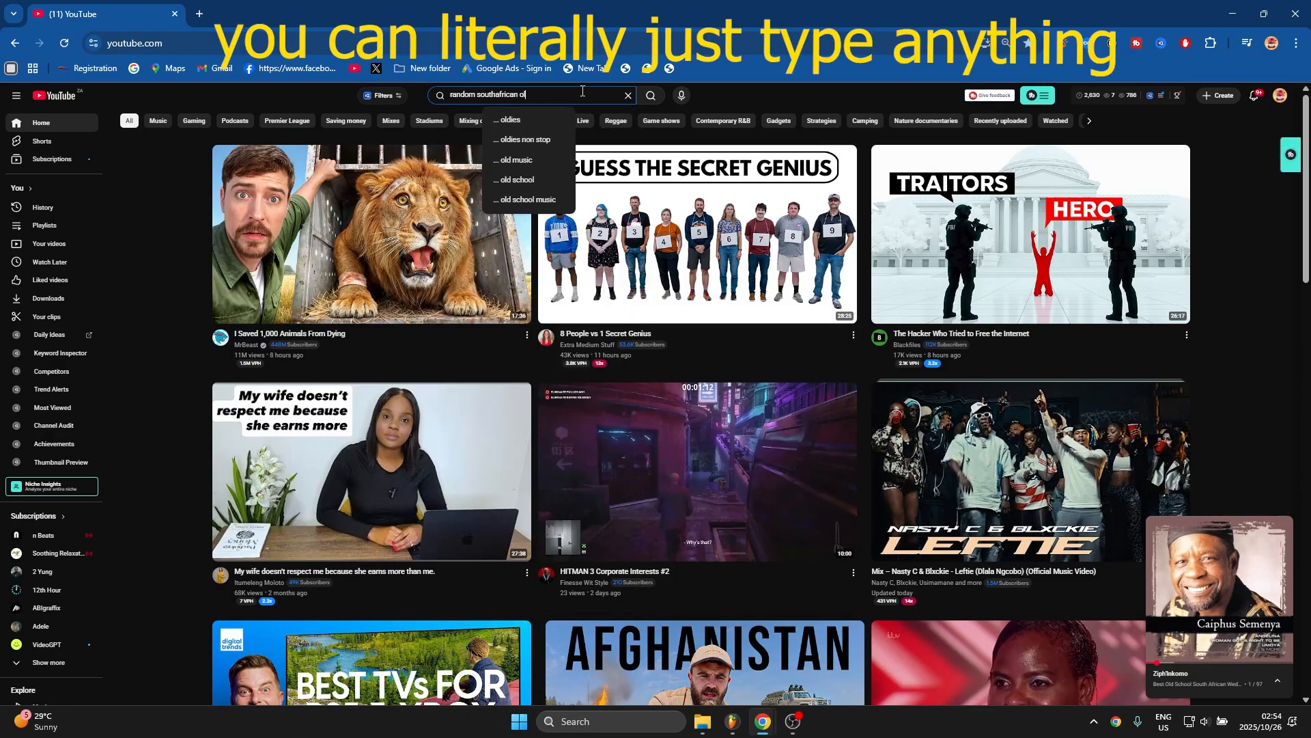
{"action": "type", "text": "d song"}
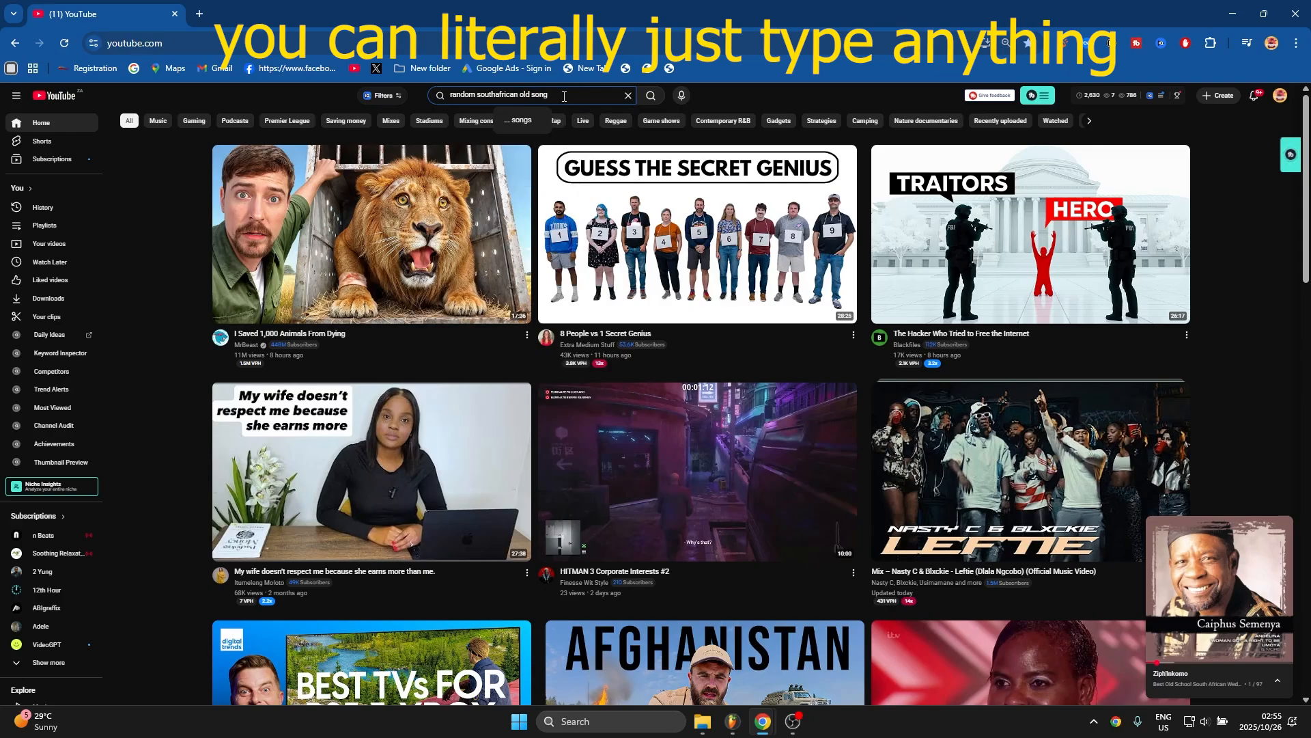
{"action": "left_click", "coordinate": [521, 95]}
{"action": "type", "text": "mb"}
{"action": "key", "text": "Return"}
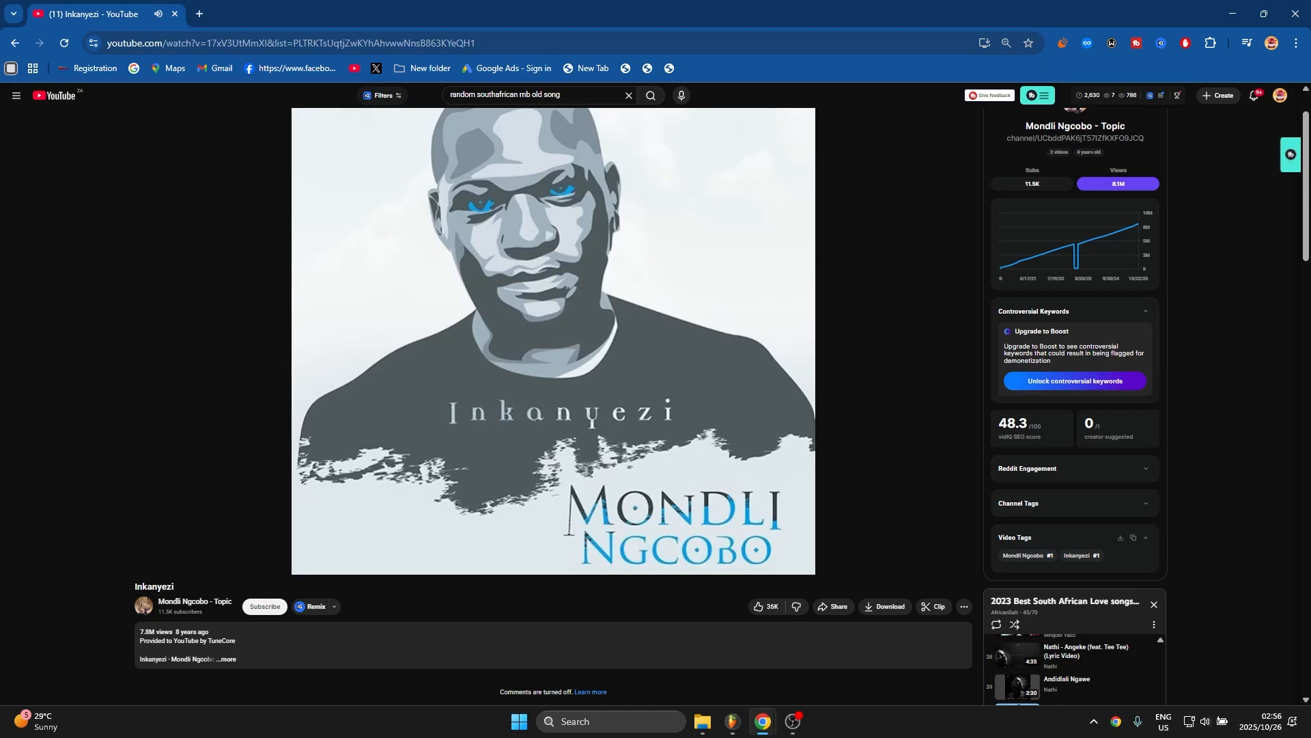
Skip ahead in the Inkanyezi video to sample the song, then return to the search results.
{"action": "scroll", "coordinate": [559, 303], "scroll_direction": "down", "scroll_amount": 1}
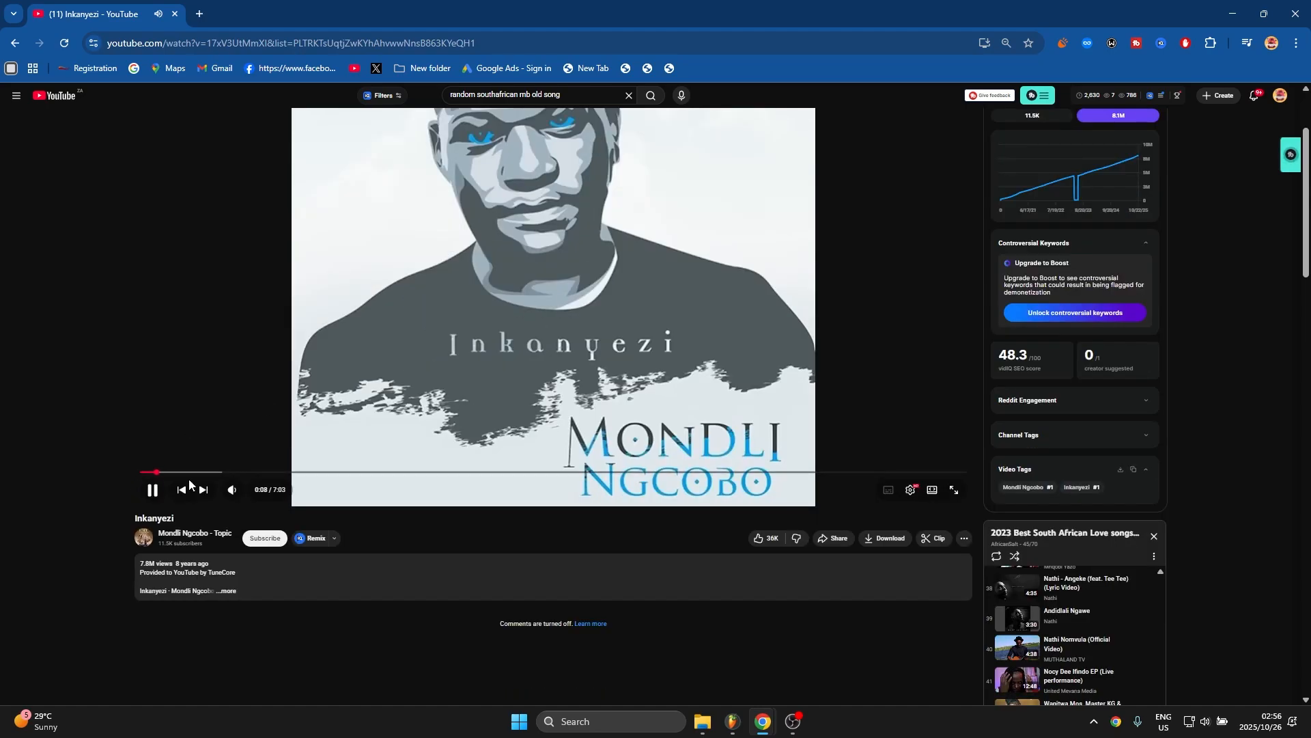
{"action": "left_click", "coordinate": [210, 472]}
{"action": "scroll", "coordinate": [584, 232], "scroll_direction": "down", "scroll_amount": 8}
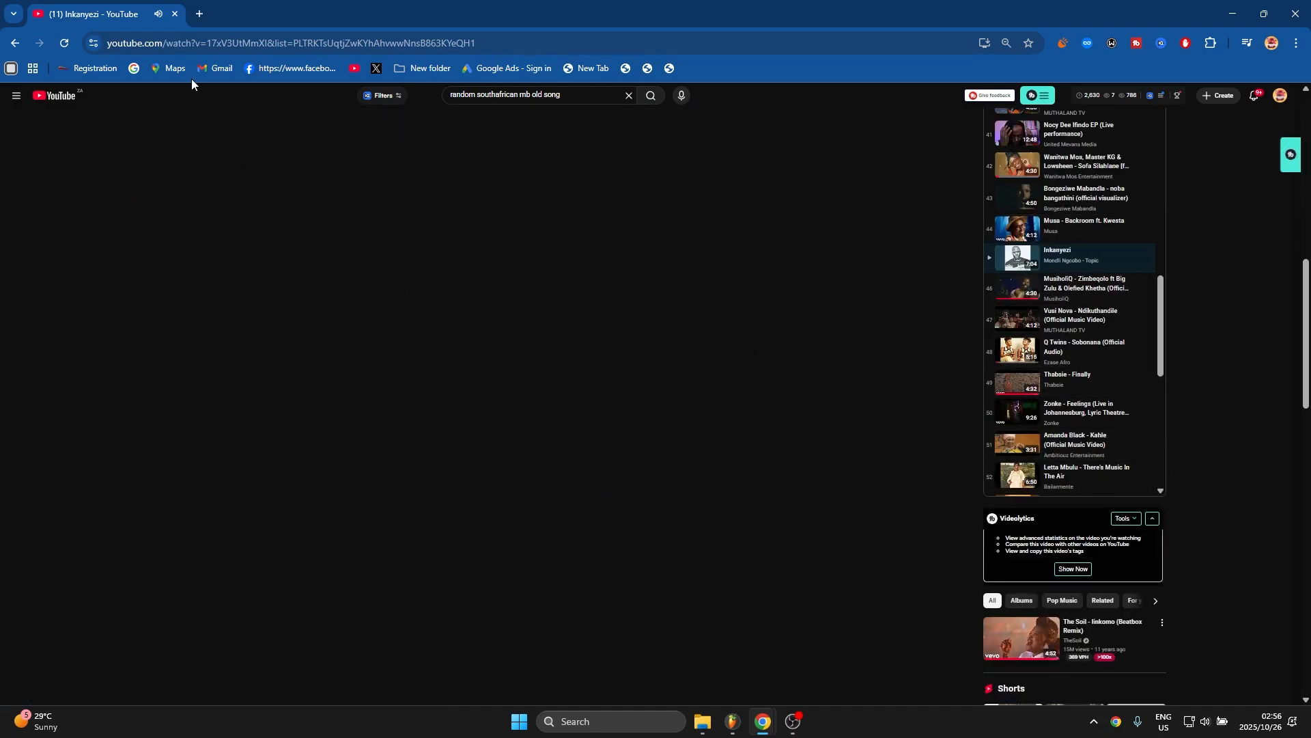
{"action": "left_click", "coordinate": [17, 42]}
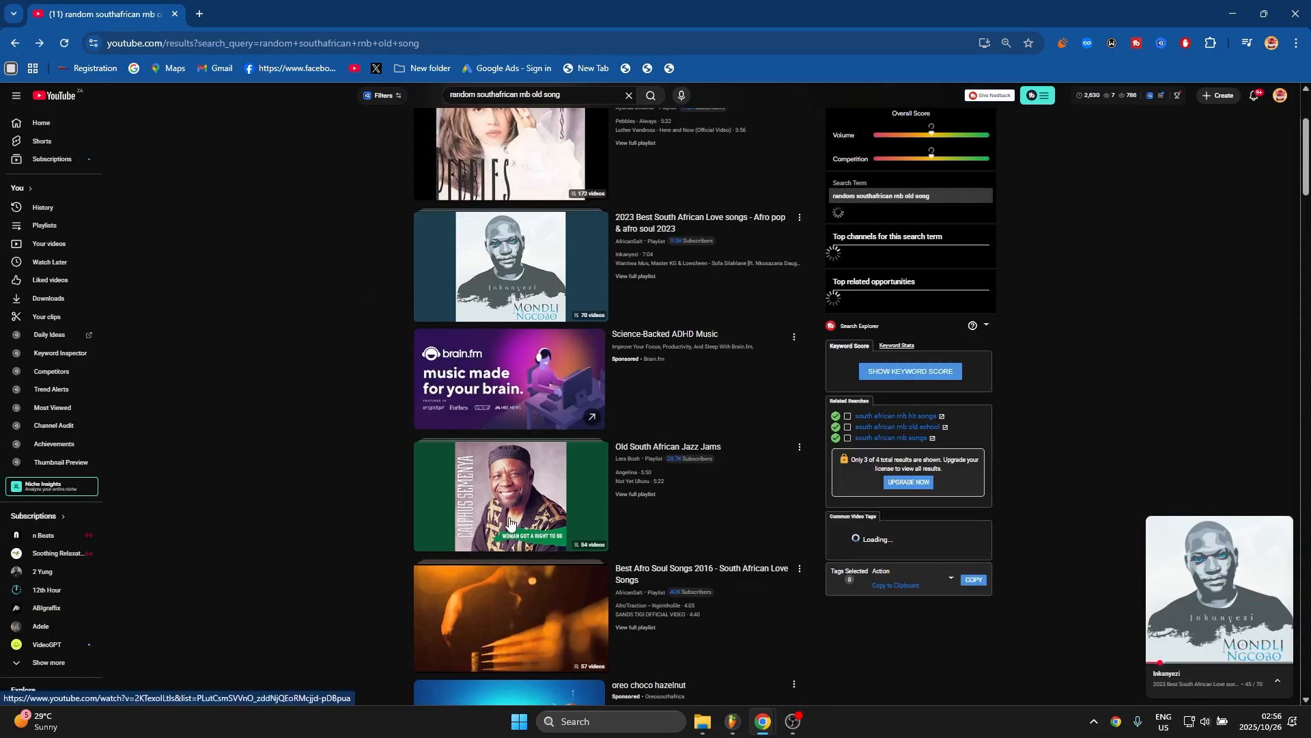
Open Angelina by Caiphus Semenya from the Old South African Jazz Jams playlist and listen to its opening.
{"action": "left_click", "coordinate": [710, 481]}
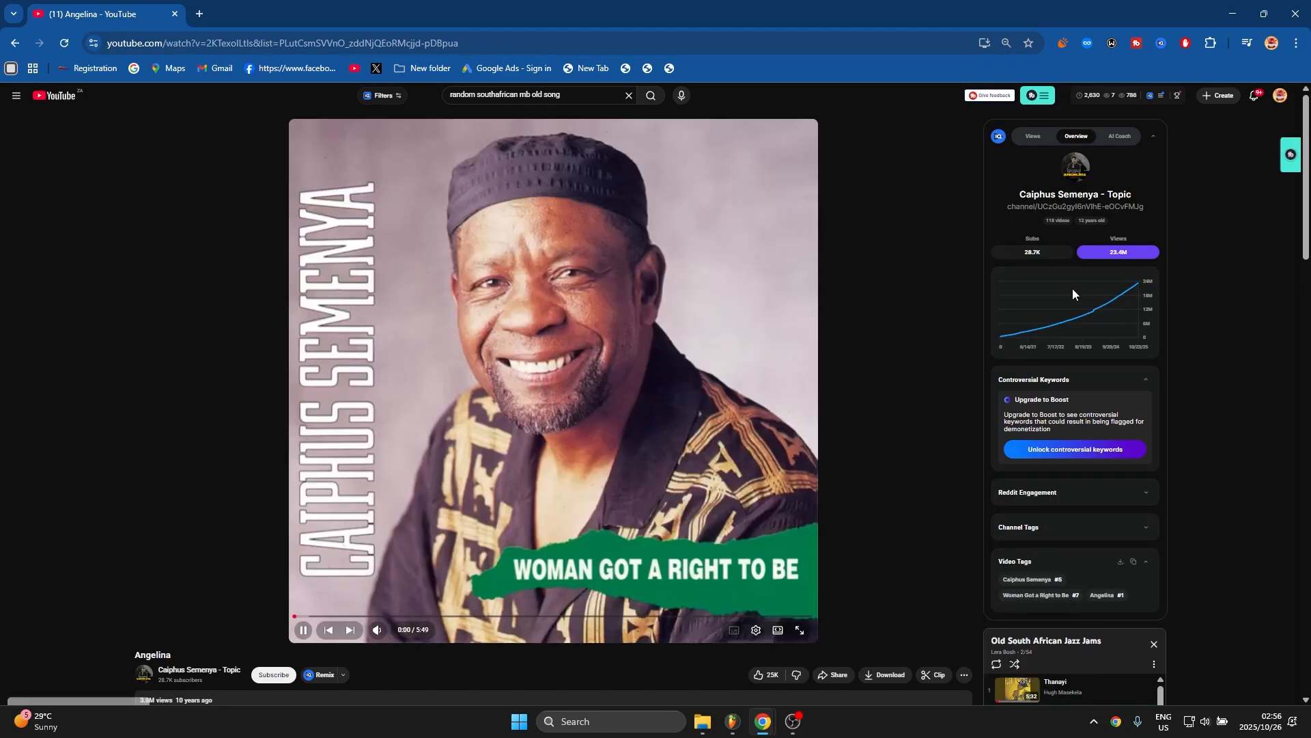
{"action": "left_click", "coordinate": [303, 629]}
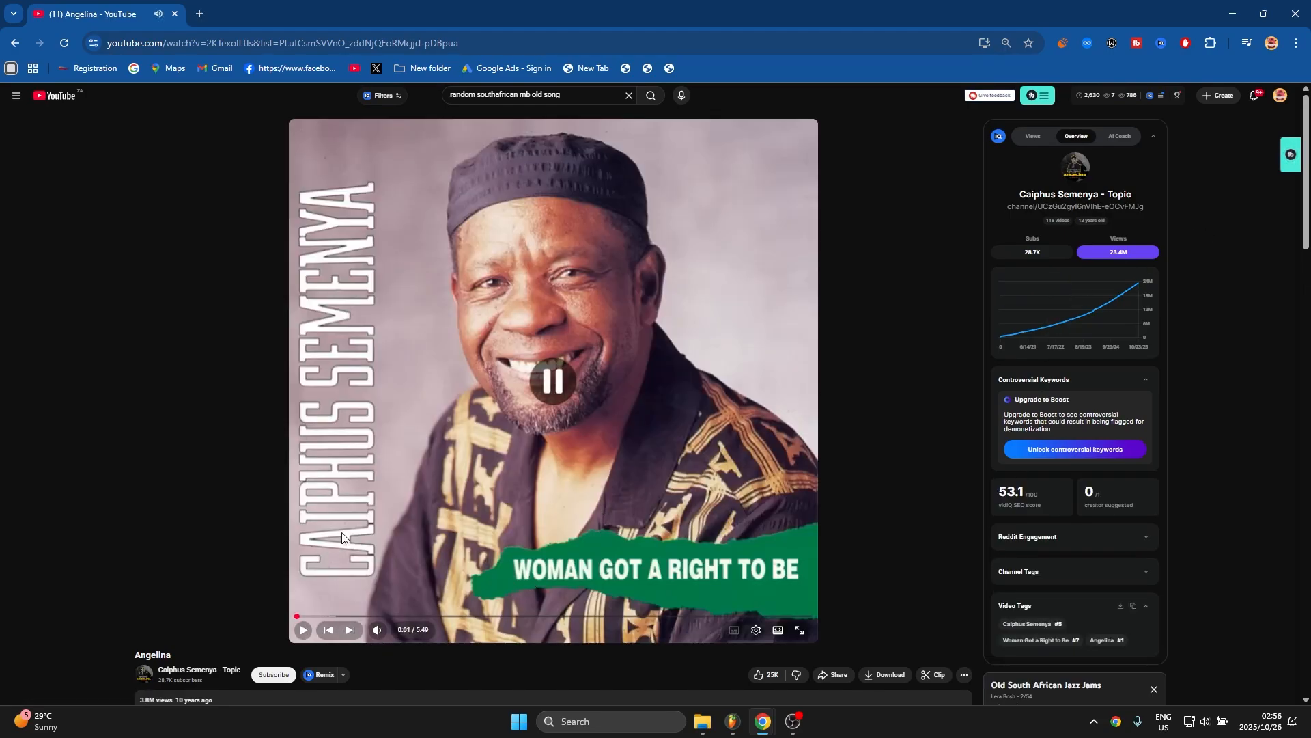
{"action": "left_click", "coordinate": [304, 629]}
{"action": "scroll", "coordinate": [1255, 366], "scroll_direction": "down", "scroll_amount": 5}
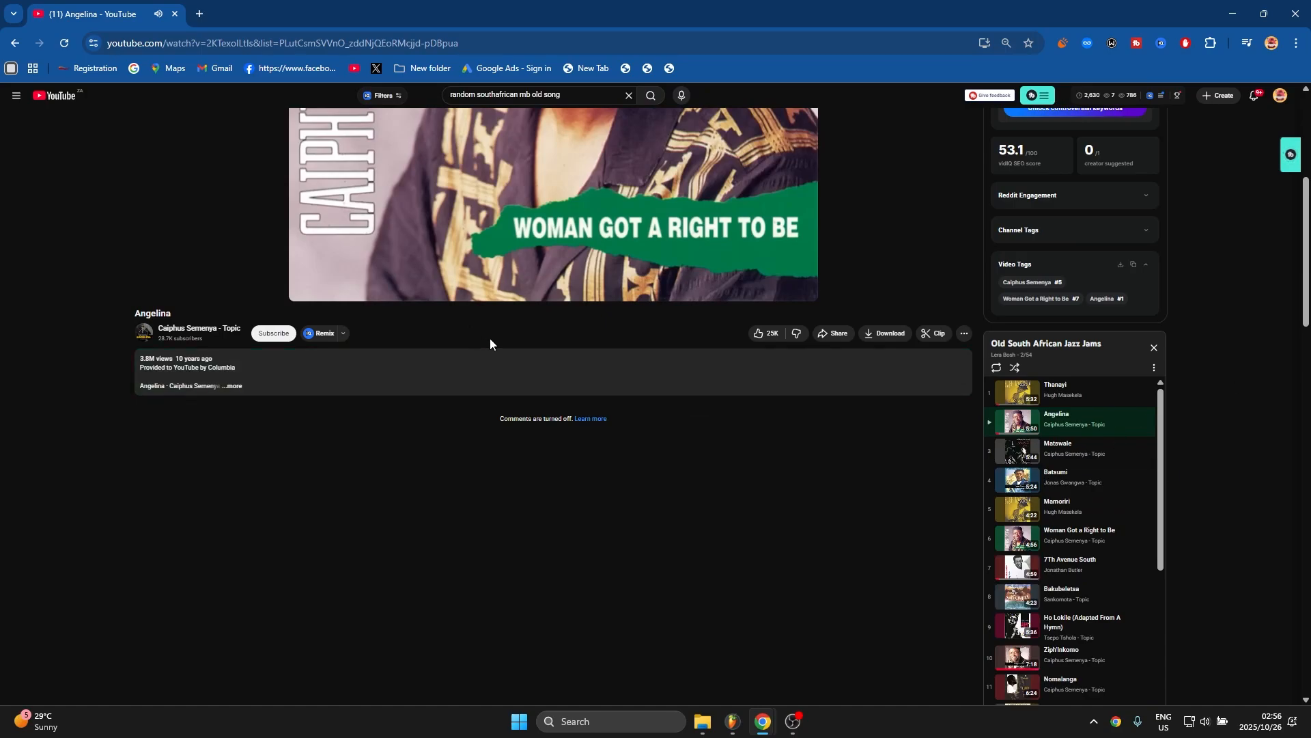
{"action": "scroll", "coordinate": [382, 287], "scroll_direction": "up", "scroll_amount": 4}
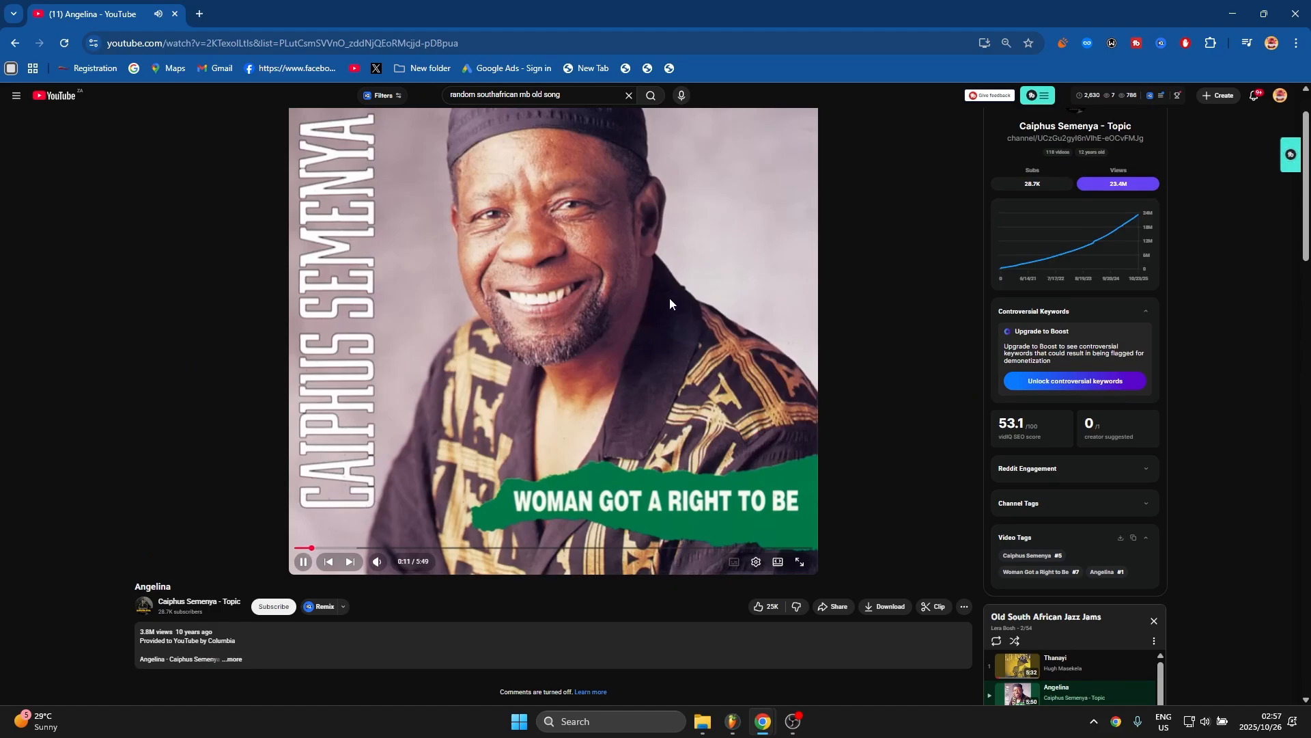
{"action": "left_click", "coordinate": [651, 338]}
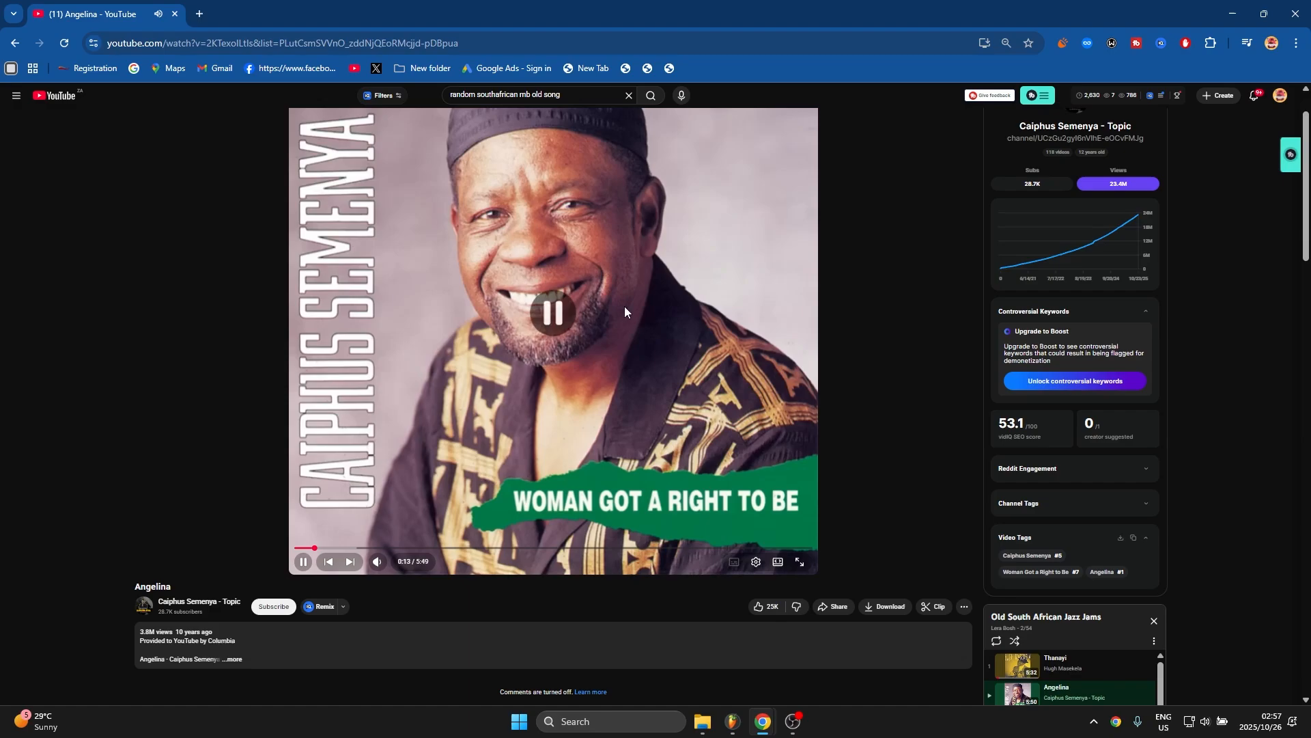
Search the web for y2mate in a new tab and open the y2mate.lol downloader site.
{"action": "key", "text": "ctrl+t"}
{"action": "type", "text": "y2mate"}
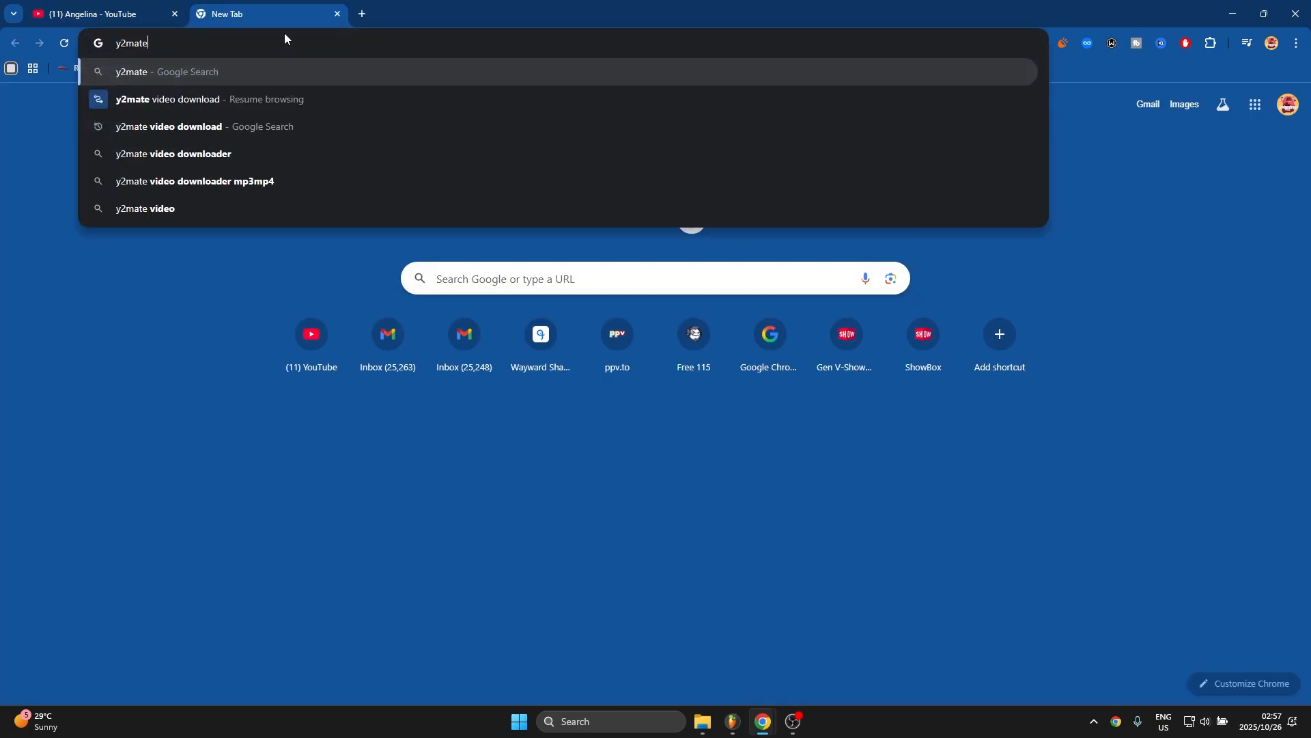
{"action": "key", "text": "Return"}
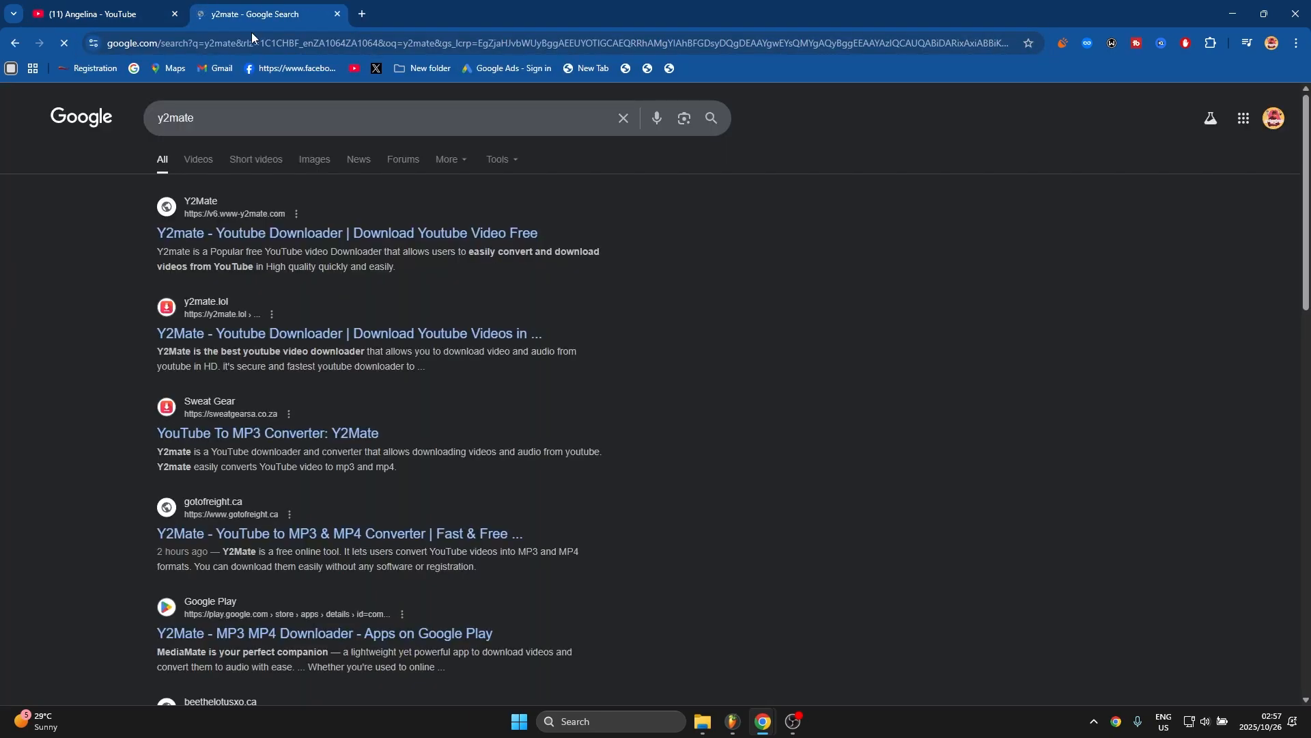
{"action": "left_click", "coordinate": [273, 330]}
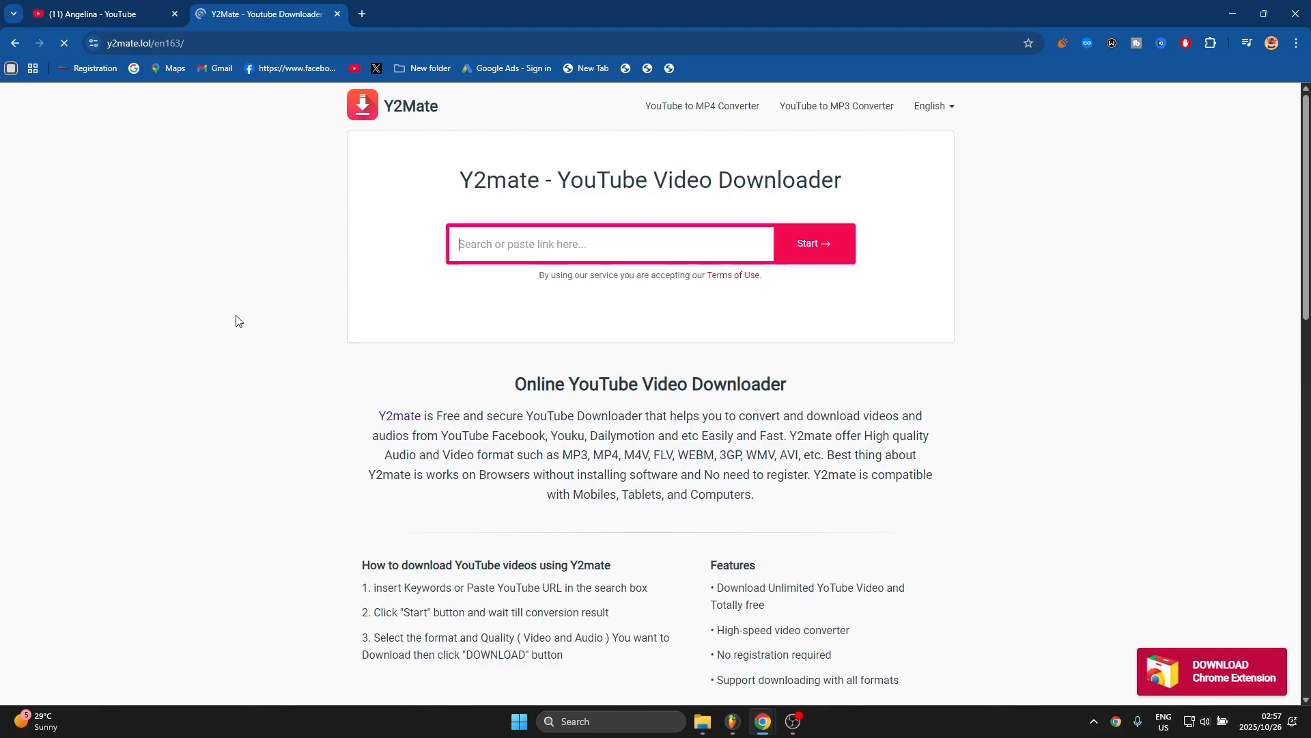
Paste the video link into the Y2mate search box, start the conversion, and paste the link again on the conversion page.
{"action": "right_click", "coordinate": [504, 254]}
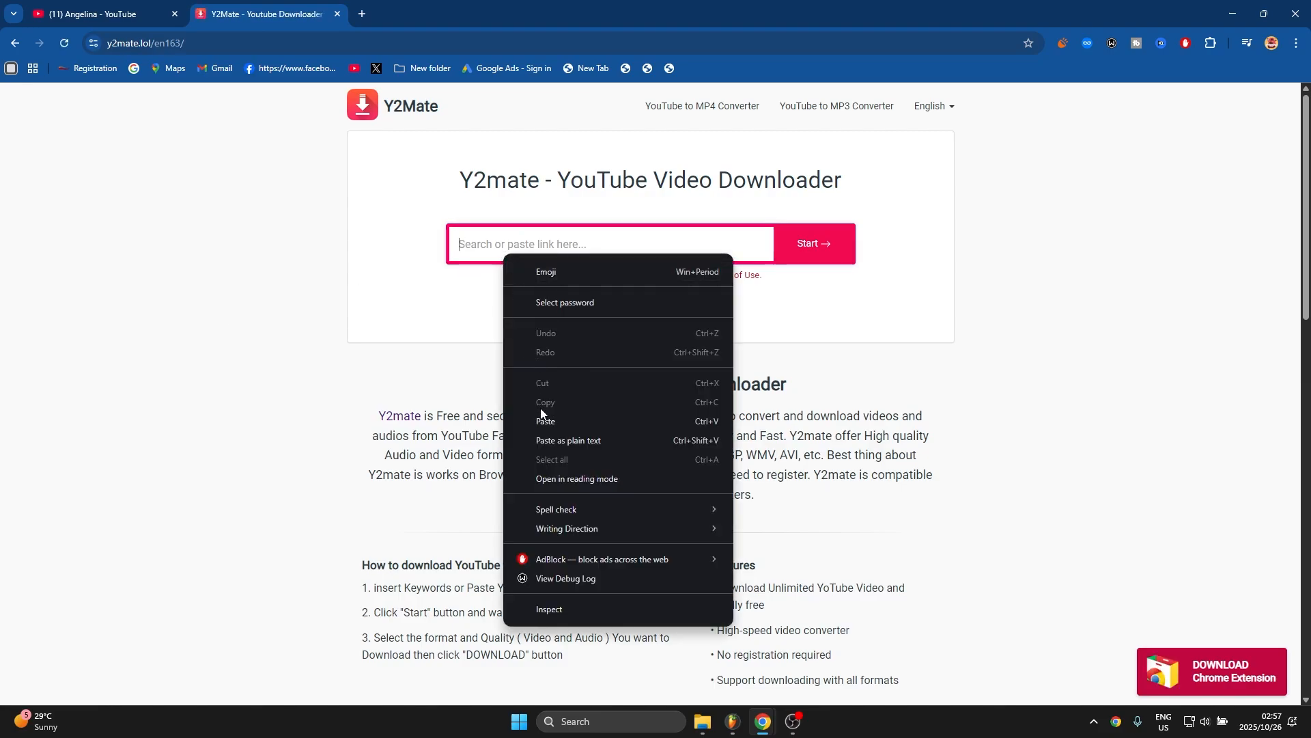
{"action": "left_click", "coordinate": [556, 435]}
{"action": "left_click", "coordinate": [784, 234]}
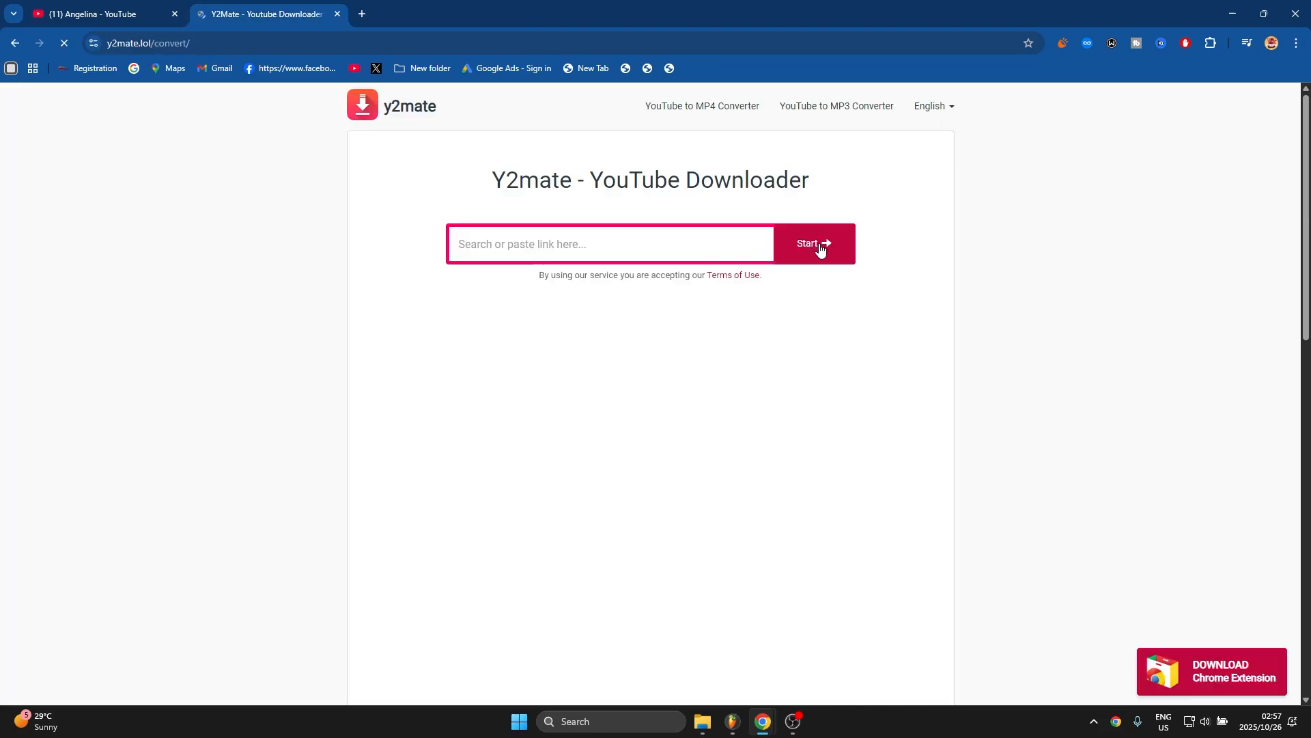
{"action": "right_click", "coordinate": [588, 244]}
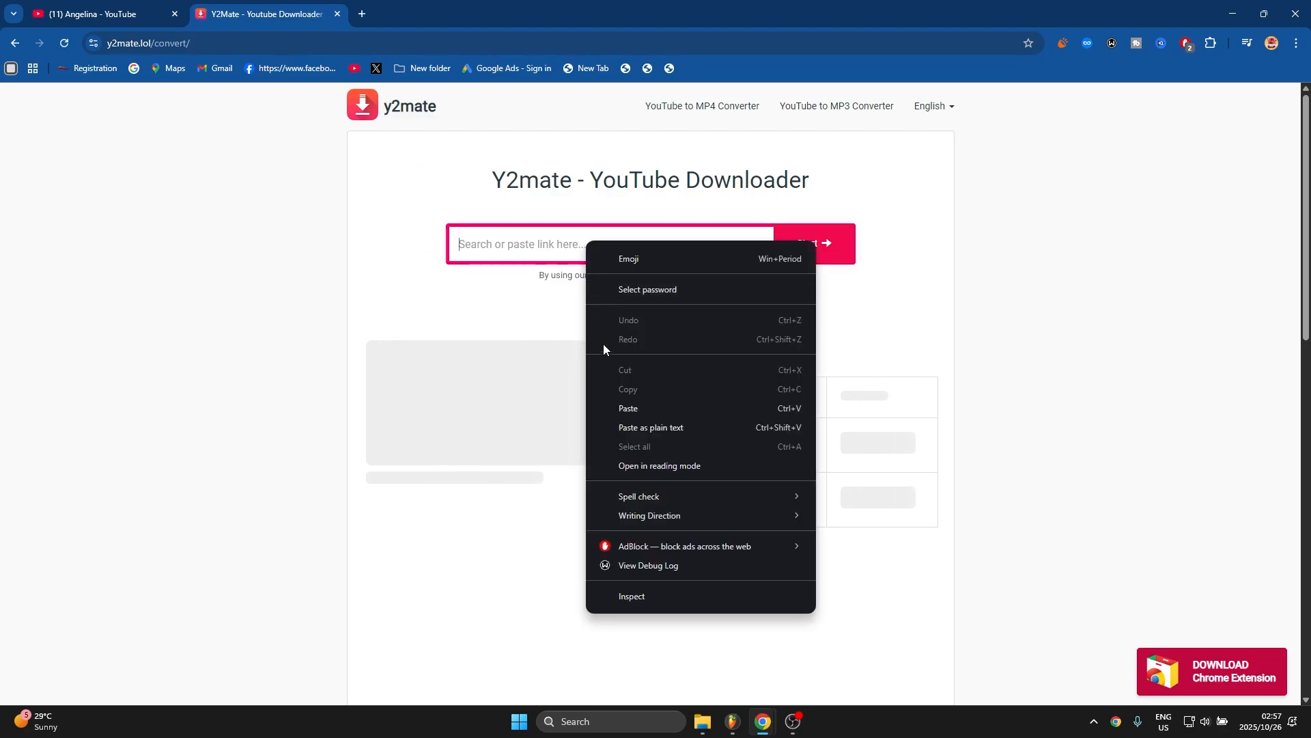
{"action": "left_click", "coordinate": [628, 407]}
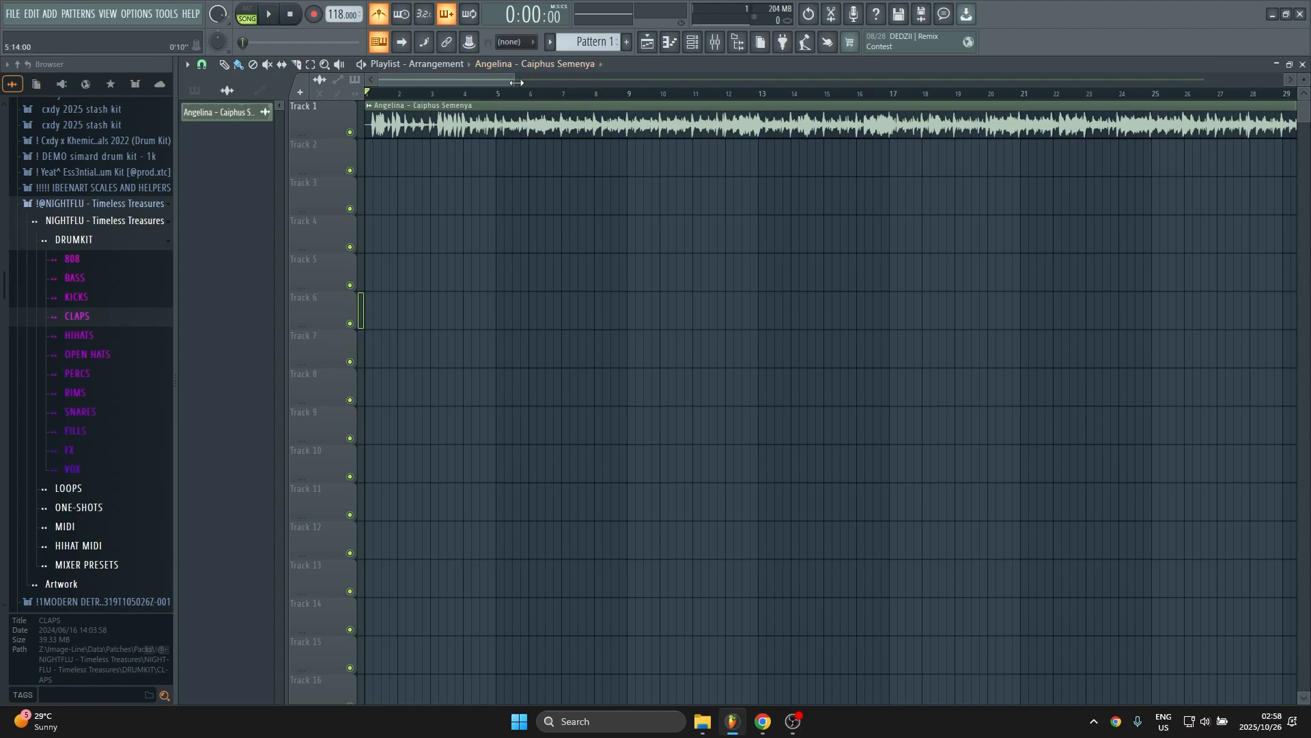
In FL Studio, play the arrangement from the start to hear the Angelina bass and instrument stems.
{"action": "left_click_drag", "start_coordinate": [516, 81], "coordinate": [459, 84]}
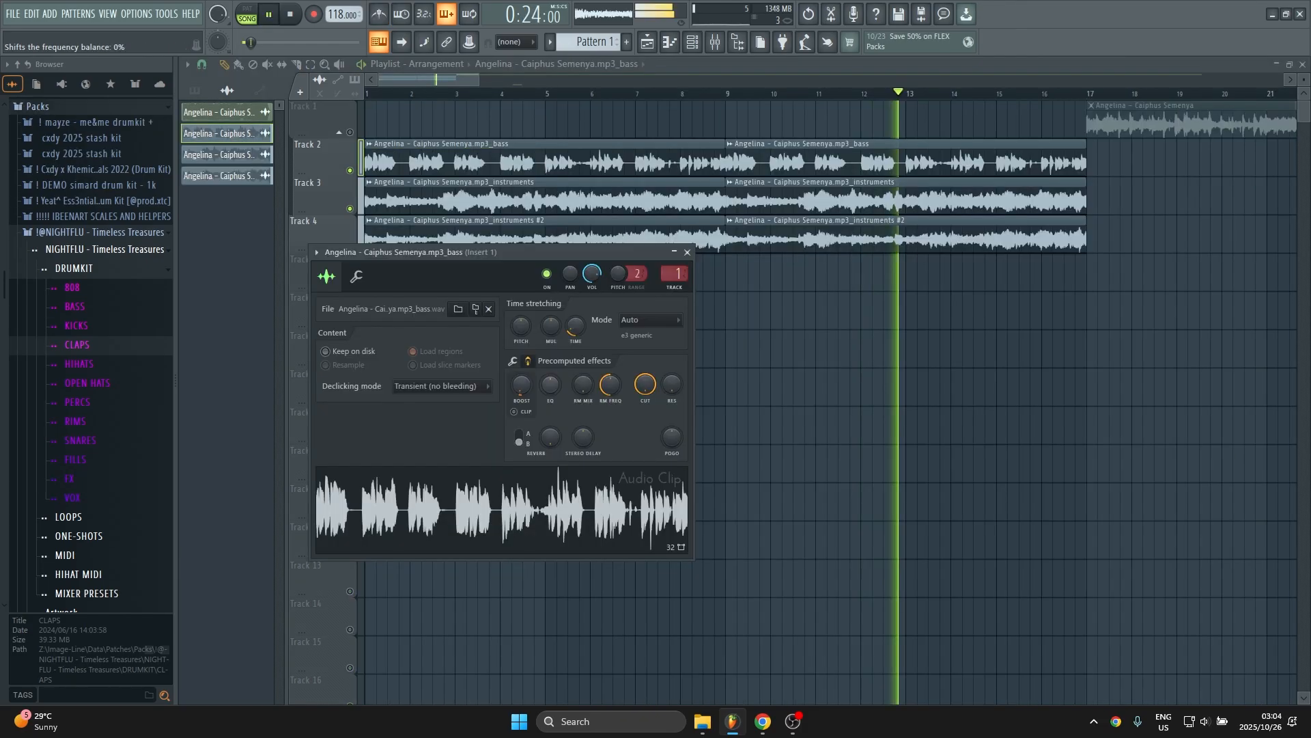
{"action": "key", "text": "space"}
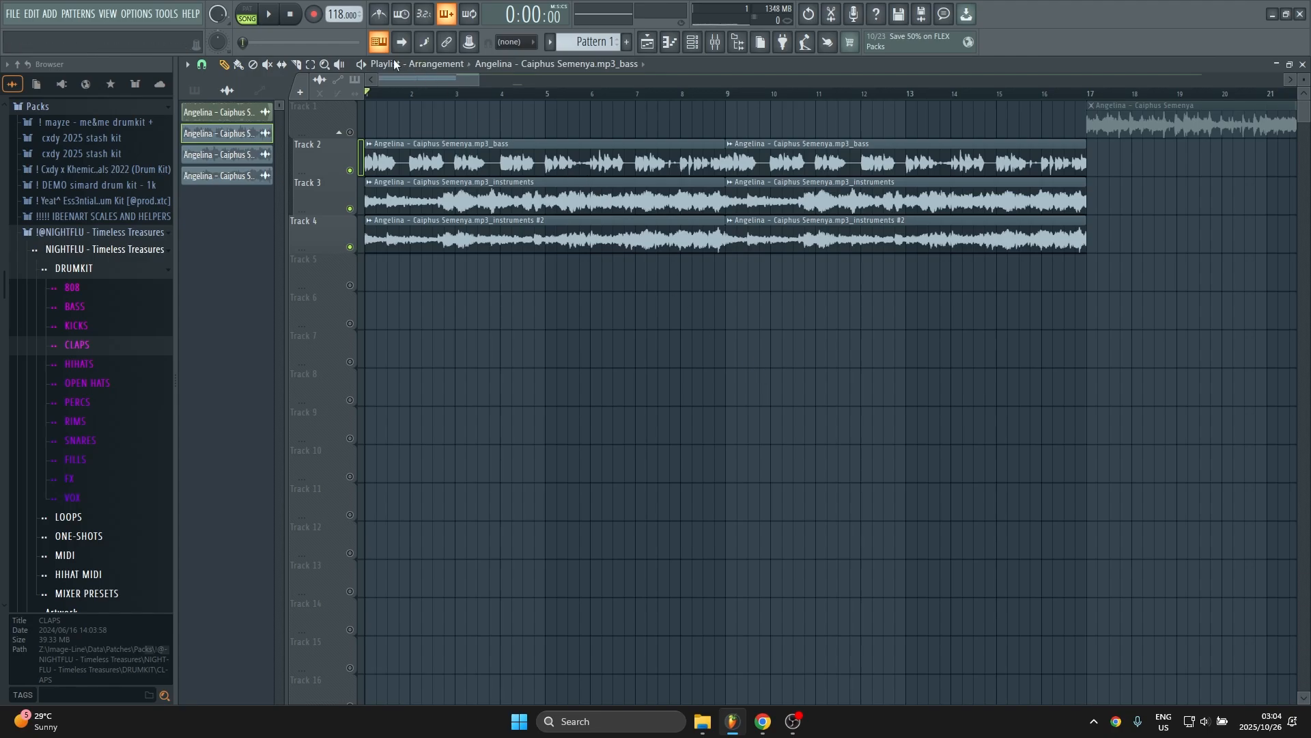
{"action": "left_click", "coordinate": [276, 15]}
{"action": "left_click", "coordinate": [276, 15]}
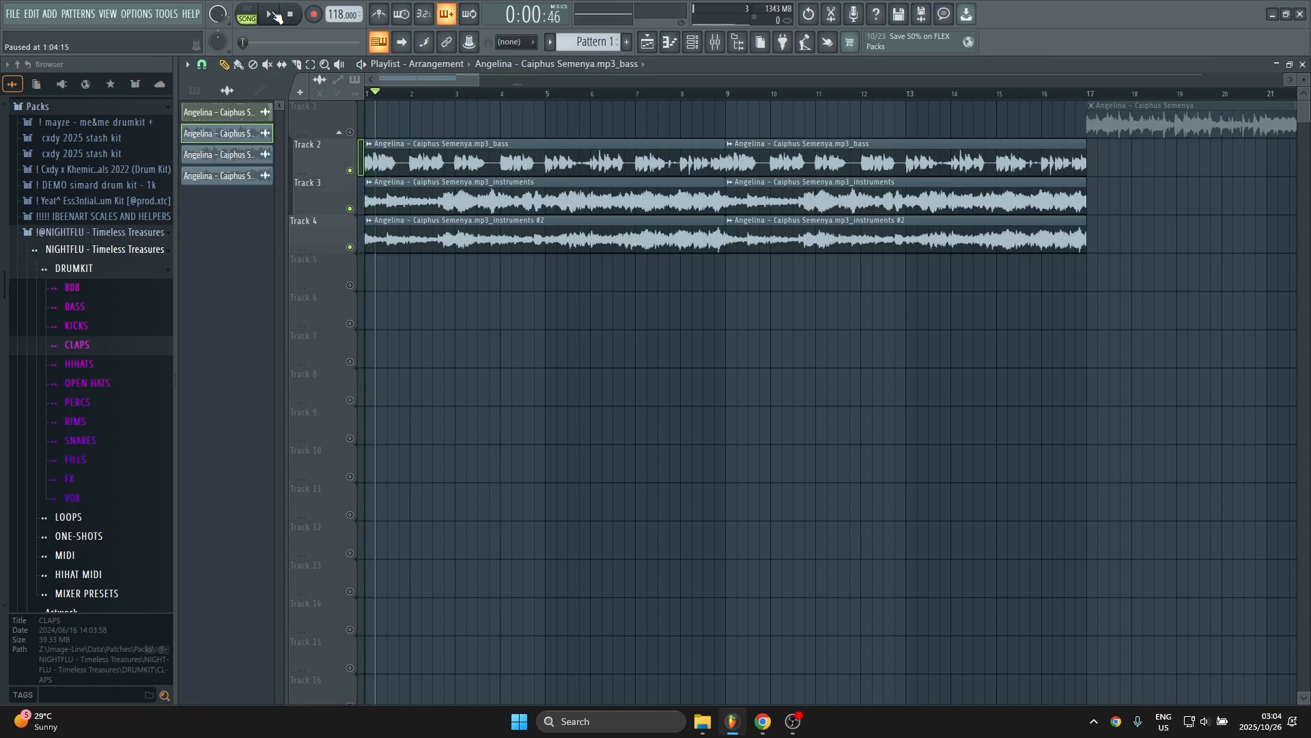
{"action": "left_click", "coordinate": [276, 15]}
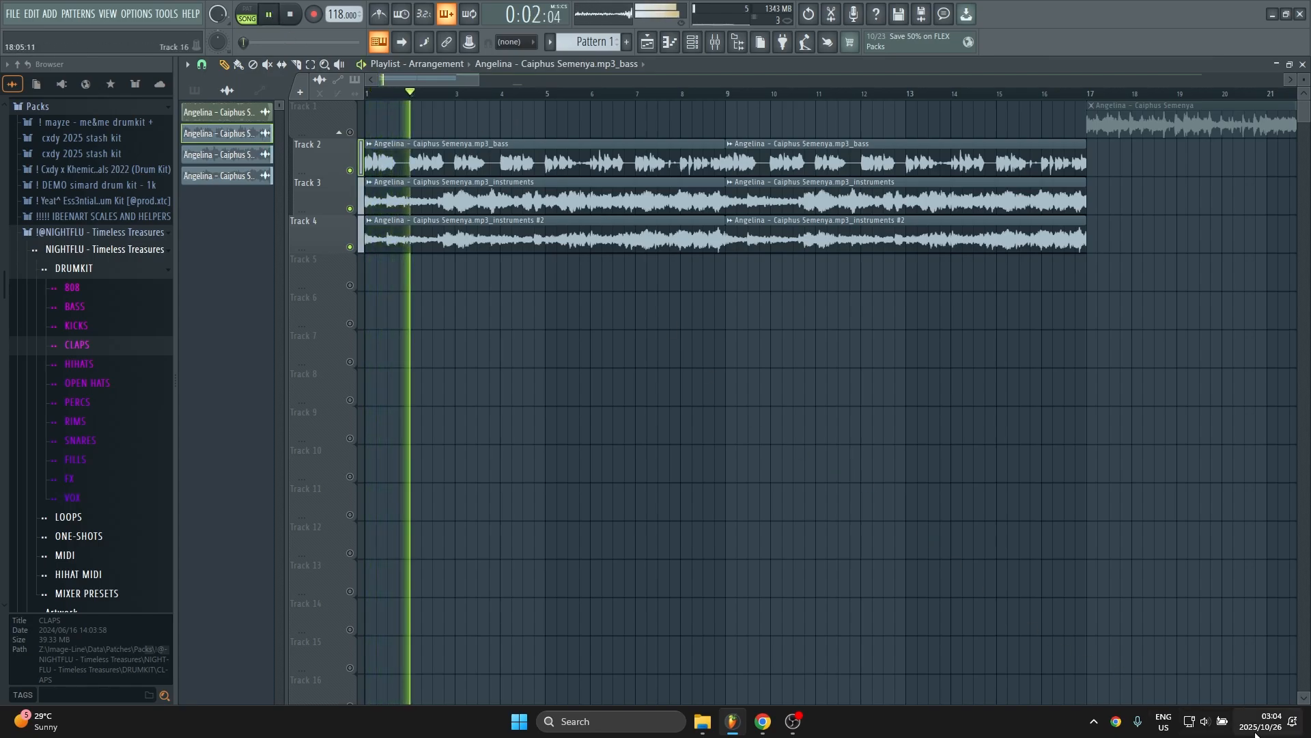
Set the Windows system volume to 26 while the arrangement plays.
{"action": "left_click", "coordinate": [1204, 722]}
{"action": "left_click_drag", "start_coordinate": [1128, 640], "coordinate": [1142, 643]}
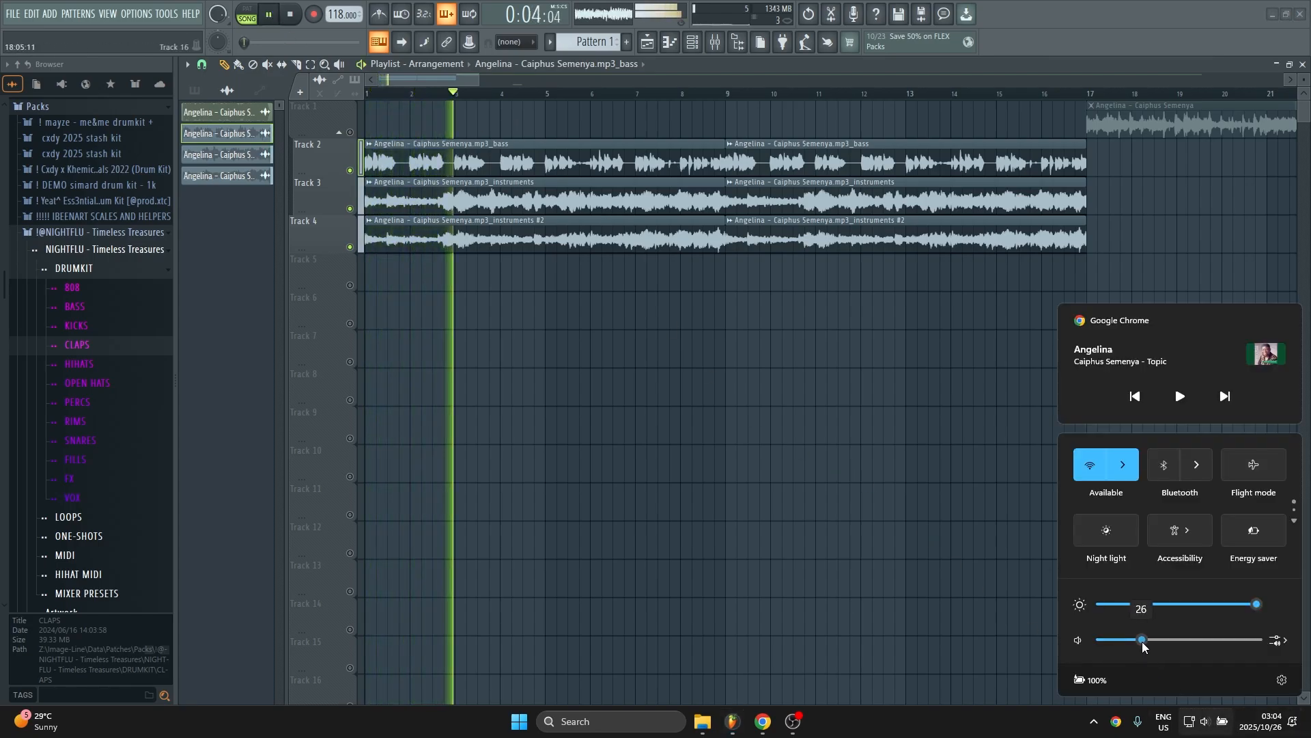
{"action": "left_click", "coordinate": [861, 396]}
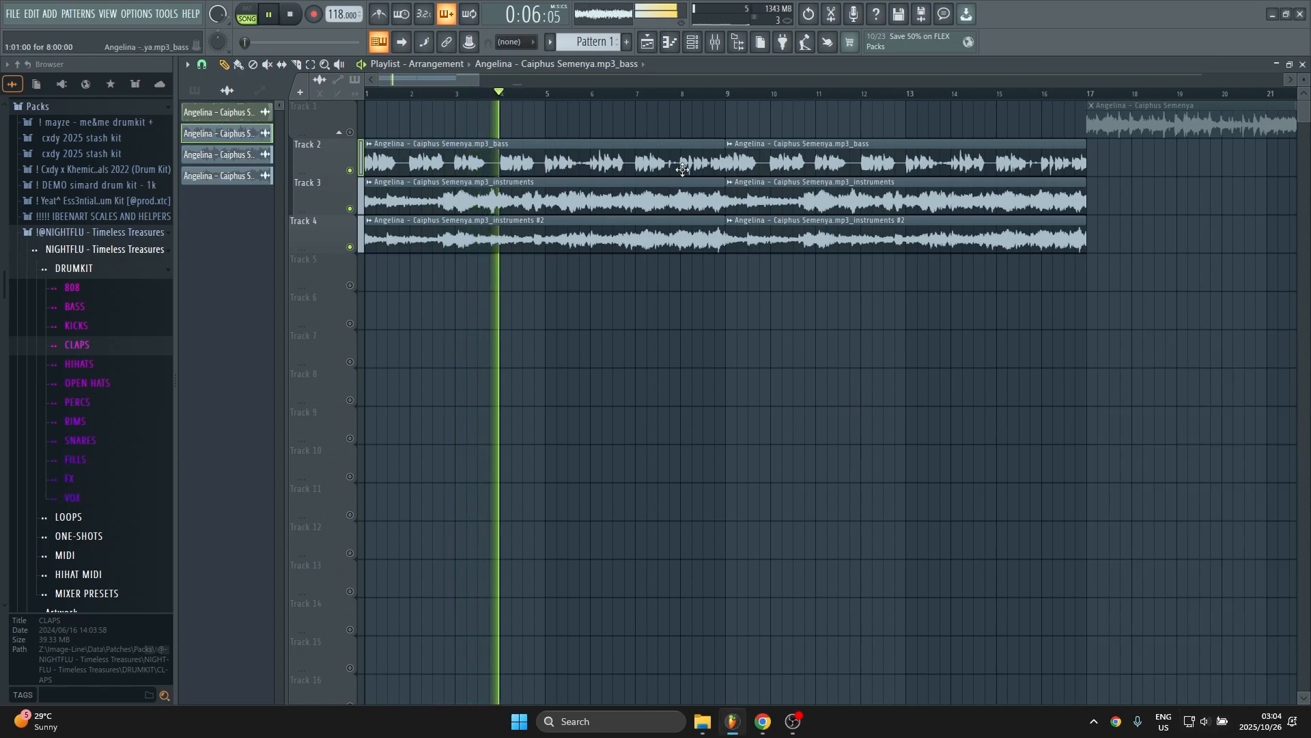
Open the channel rack and filter it to the Unsorted channel group.
{"action": "left_click", "coordinate": [693, 42]}
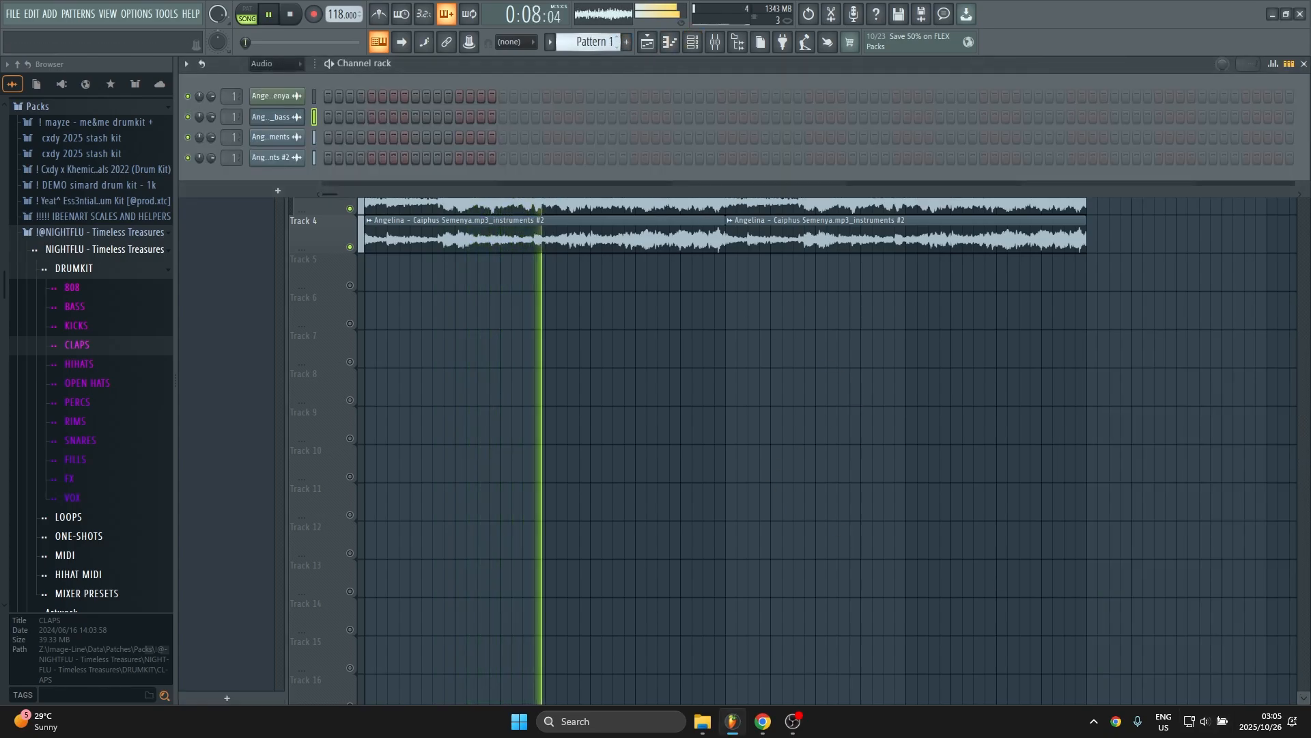
{"action": "left_click", "coordinate": [276, 63]}
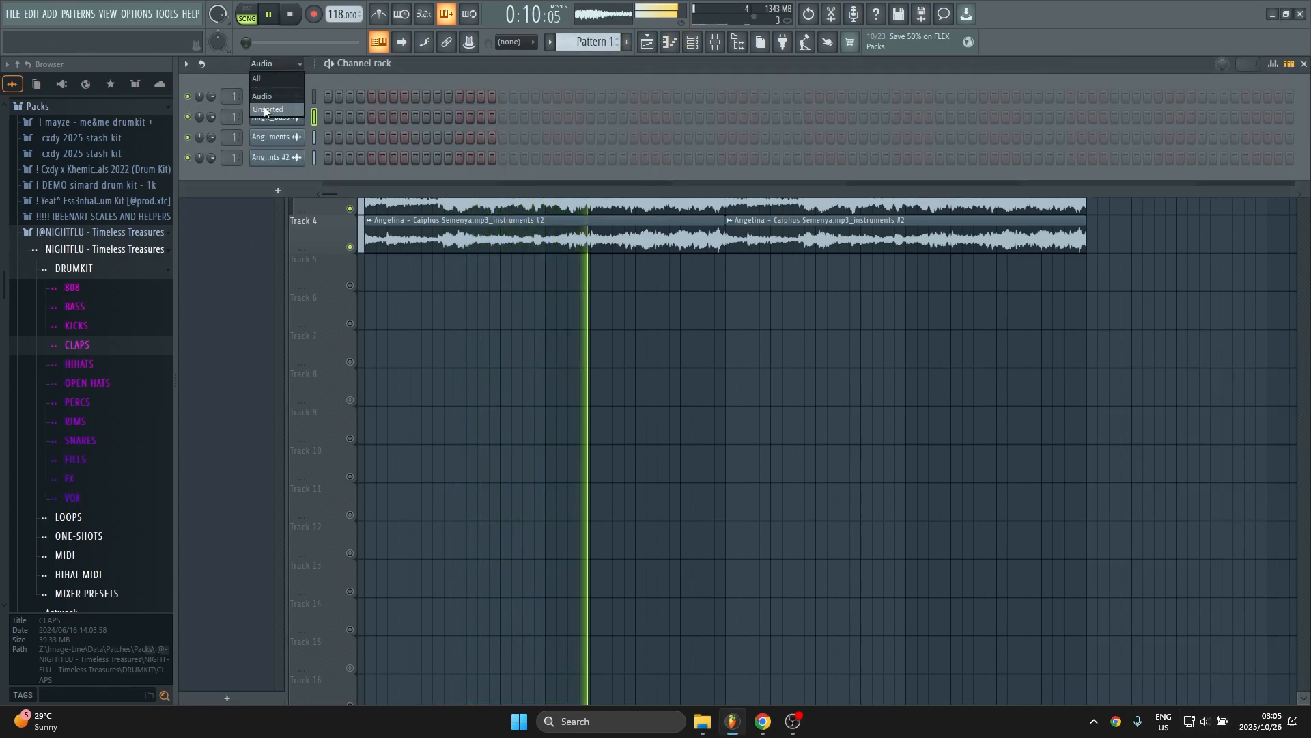
{"action": "left_click", "coordinate": [266, 110]}
Place a Pattern 1 clip at bar 9 on Track 5, enable that track, and stop playback.
{"action": "left_click_drag", "start_coordinate": [463, 301], "coordinate": [755, 268]}
{"action": "left_click", "coordinate": [350, 284]}
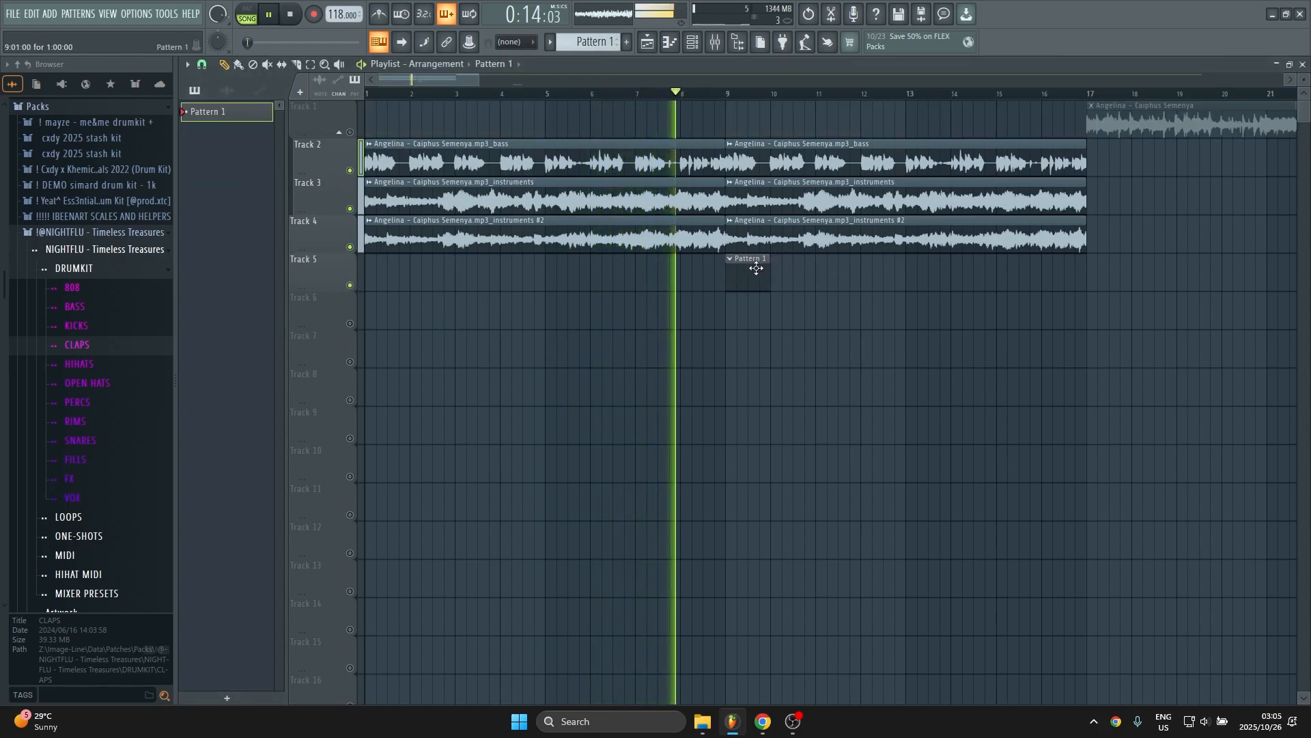
{"action": "key", "text": "space"}
Pick the HiHat - Pyrex sample from the drum kit's HIHATS folder for the hi-hat pattern.
{"action": "left_click", "coordinate": [80, 369]}
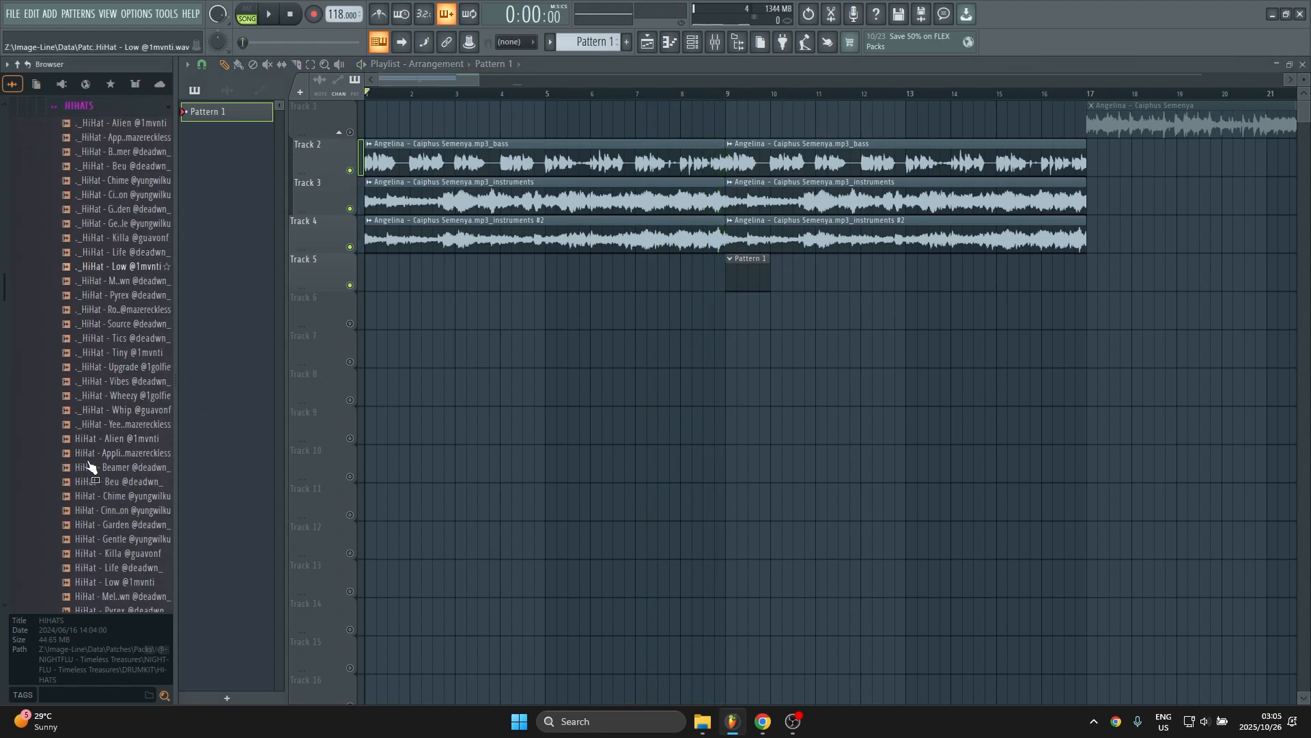
{"action": "scroll", "coordinate": [88, 466], "scroll_direction": "down", "scroll_amount": 4}
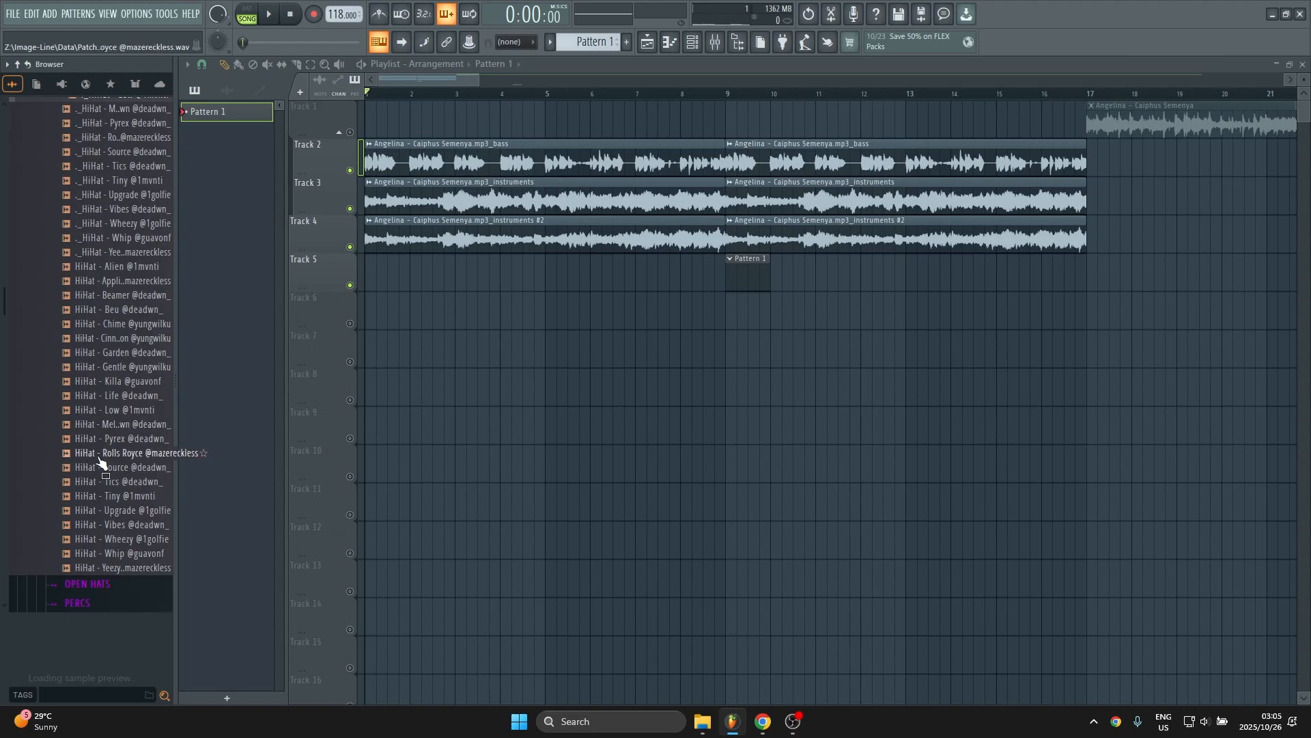
{"action": "left_click", "coordinate": [102, 511]}
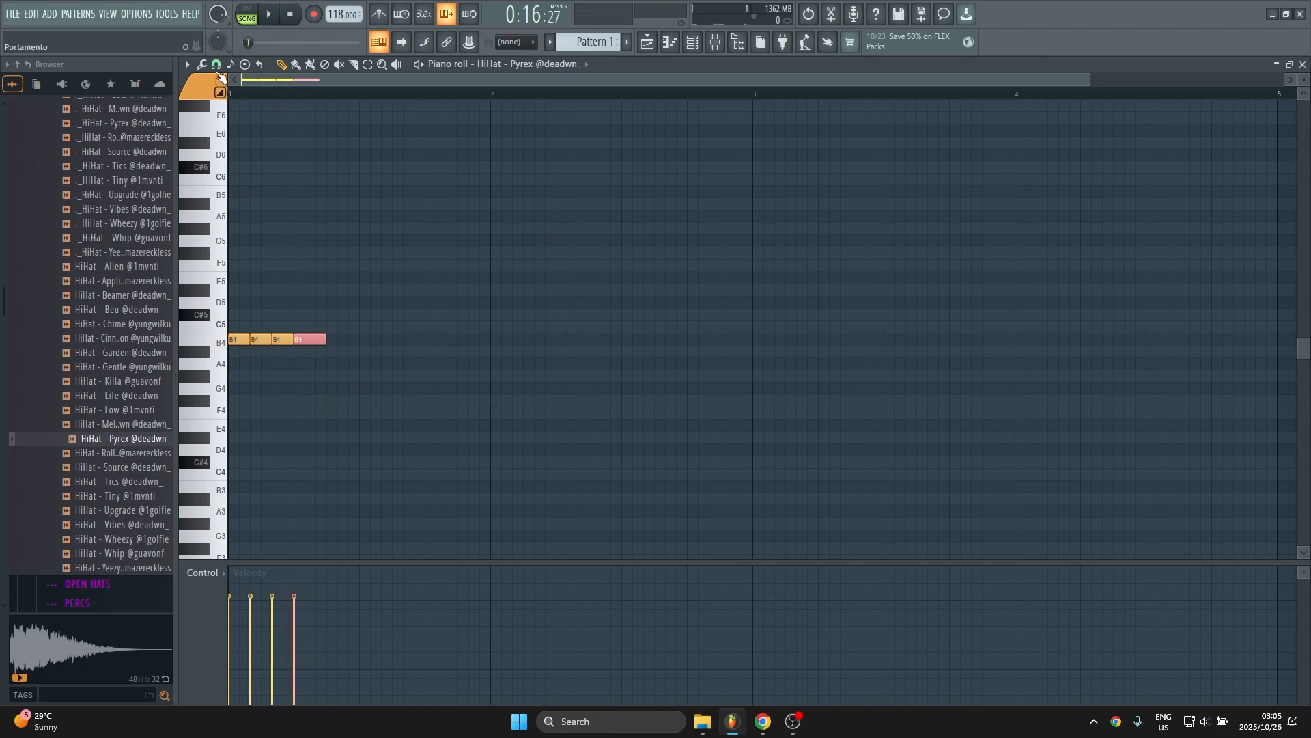
{"action": "left_click", "coordinate": [259, 196]}
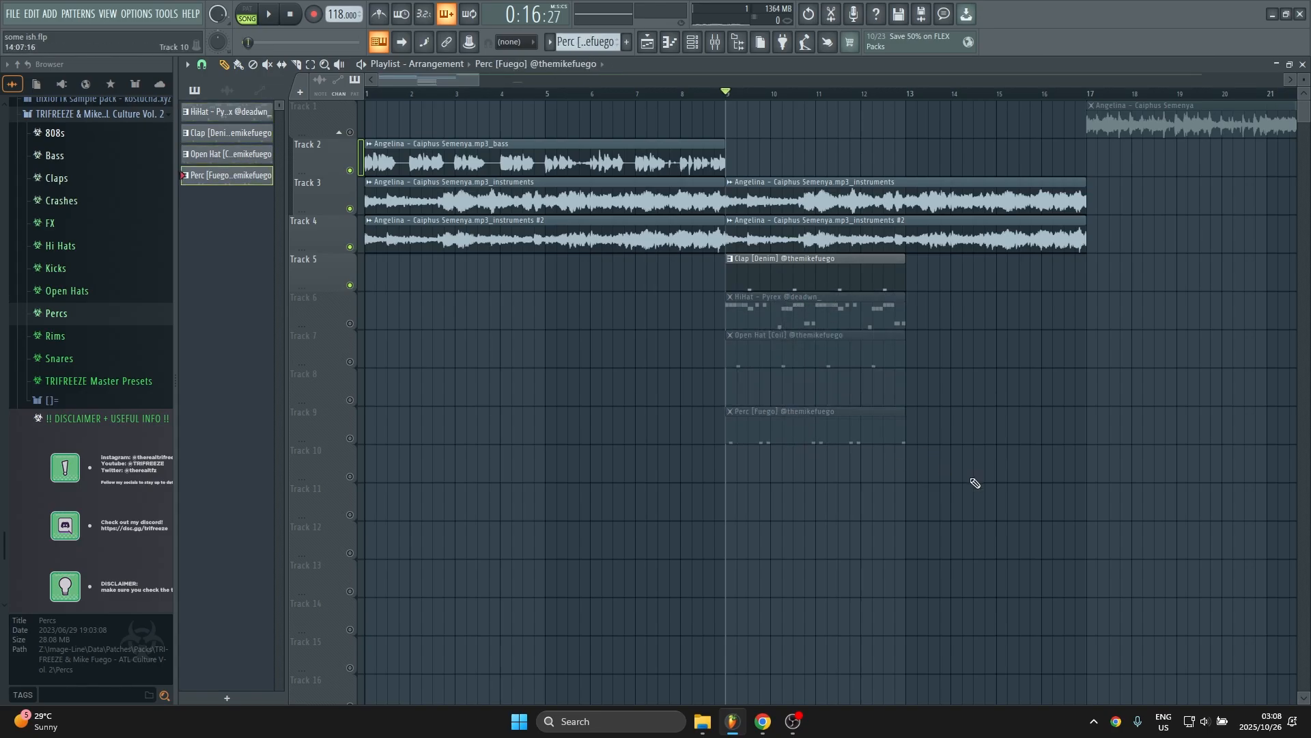
Duplicate the clap, hi-hat, open hat and perc clips so they also fill bars 13 to 17.
{"action": "left_click_drag", "start_coordinate": [974, 483], "coordinate": [801, 253]}
{"action": "key", "text": "ctrl+b"}
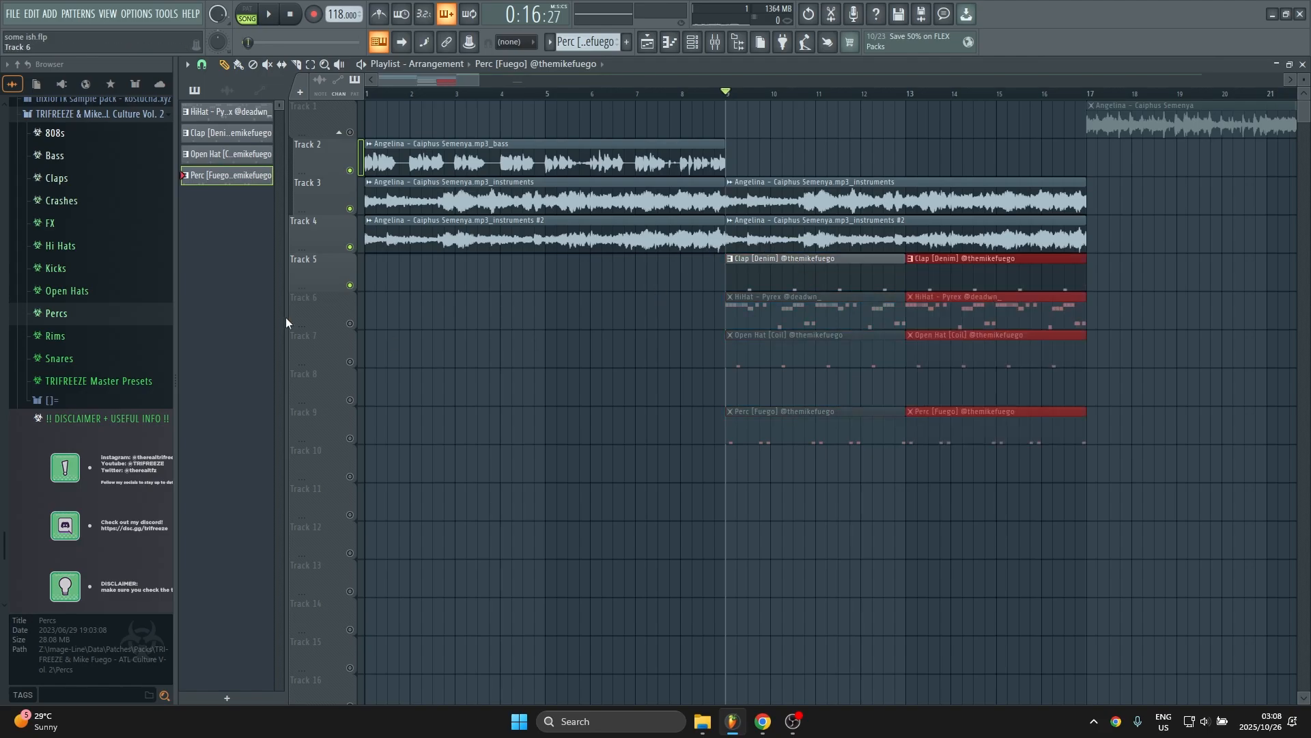
Re-enable the muted drum tracks and play the arrangement from bar 9.
{"action": "right_click", "coordinate": [356, 330]}
{"action": "right_click", "coordinate": [349, 323]}
{"action": "key", "text": "space"}
Create a new empty pattern and place its clip at bar 9 on Track 10.
{"action": "left_click", "coordinate": [693, 43]}
{"action": "left_click", "coordinate": [627, 43]}
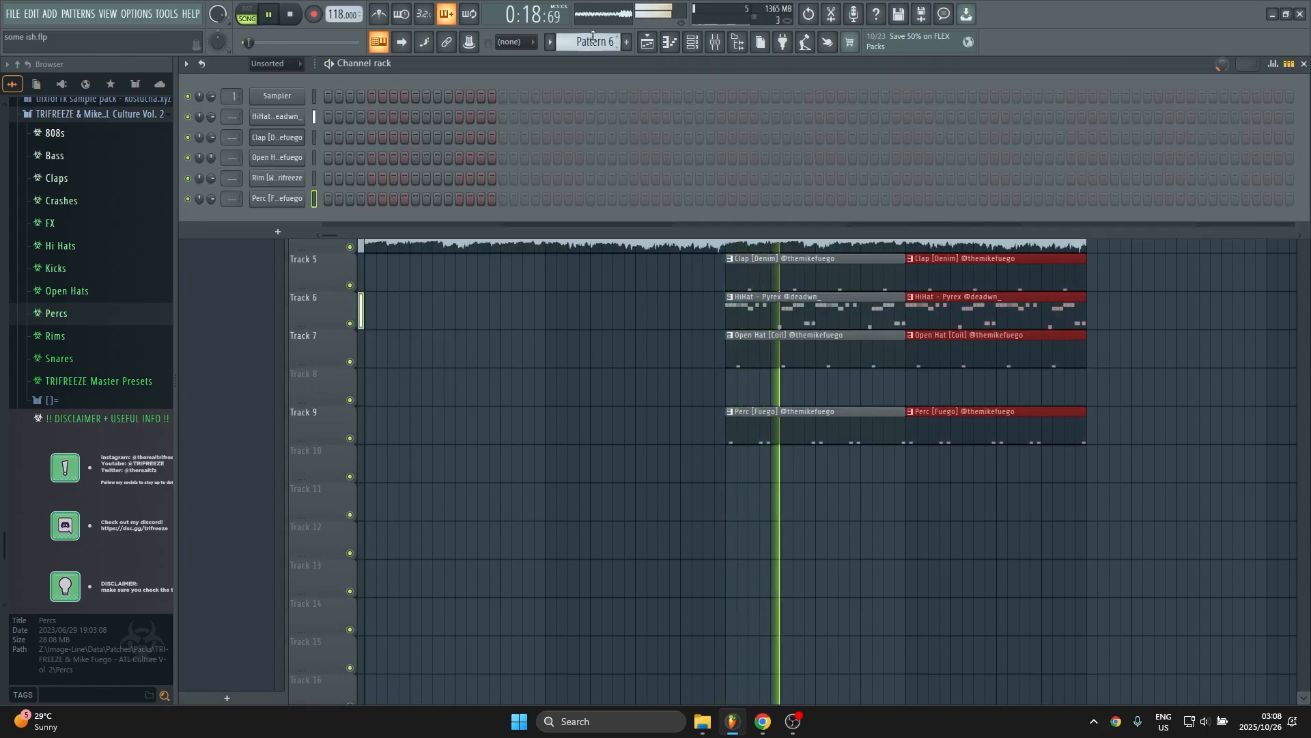
{"action": "left_click", "coordinate": [692, 42]}
{"action": "left_click", "coordinate": [743, 466]}
{"action": "left_click", "coordinate": [694, 44]}
Stop playback and add the Cxdy - Spinz Edit (808) sample from the Space Cadet kit's 808_s folder to the channel rack.
{"action": "left_click", "coordinate": [100, 114]}
{"action": "scroll", "coordinate": [75, 342], "scroll_direction": "up", "scroll_amount": 10}
{"action": "left_click", "coordinate": [63, 408]}
{"action": "left_click", "coordinate": [59, 424]}
{"action": "key", "text": "space"}
{"action": "scroll", "coordinate": [96, 396], "scroll_direction": "down", "scroll_amount": 5}
{"action": "left_click_drag", "start_coordinate": [105, 389], "coordinate": [278, 215]}
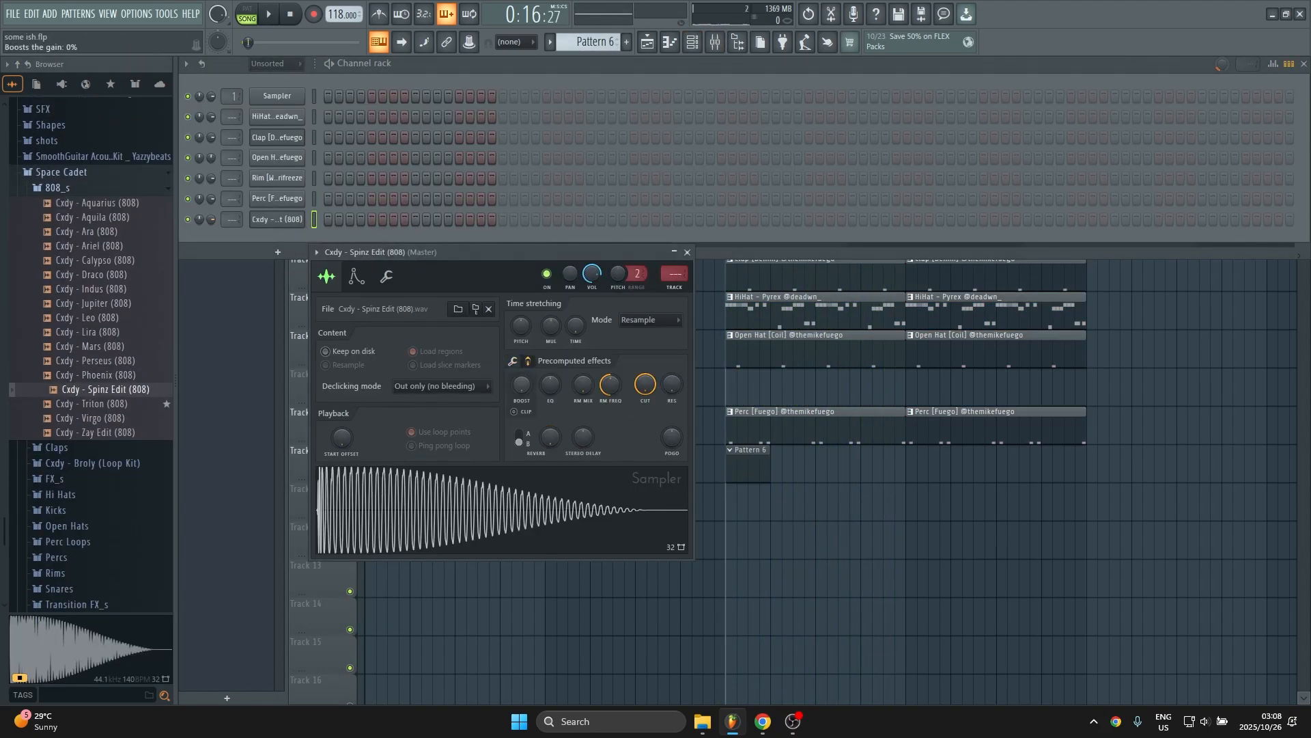
Enable the volume envelope on the Spinz Edit 808 and adjust its shape.
{"action": "left_click", "coordinate": [386, 276]}
{"action": "left_click", "coordinate": [356, 276]}
{"action": "left_click", "coordinate": [322, 326]}
{"action": "left_click_drag", "start_coordinate": [355, 411], "coordinate": [355, 444]}
{"action": "left_click_drag", "start_coordinate": [377, 411], "coordinate": [401, 427]}
Draw a half-bar note at bar 1 in the 808's piano roll, raise it to C6 and audition it.
{"action": "right_click", "coordinate": [301, 217]}
{"action": "left_click", "coordinate": [333, 218]}
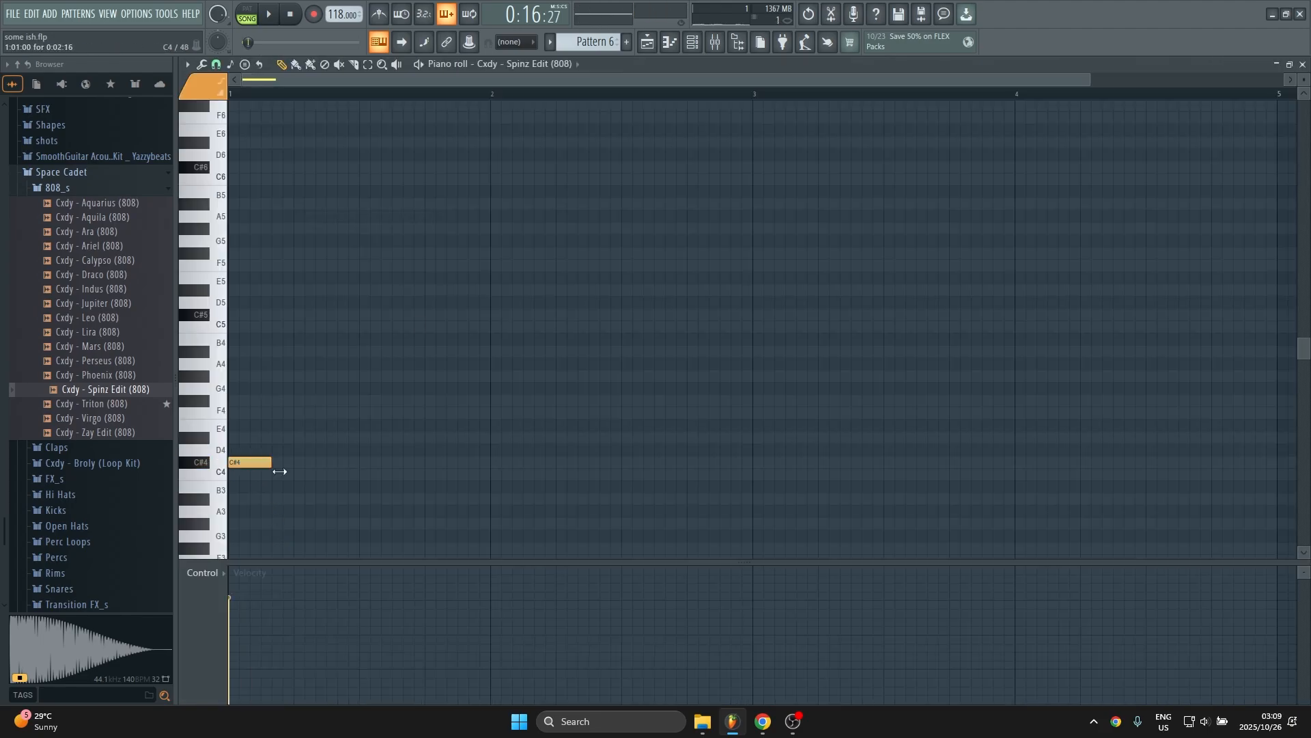
{"action": "left_click_drag", "start_coordinate": [279, 471], "coordinate": [358, 471]}
{"action": "left_click_drag", "start_coordinate": [300, 462], "coordinate": [298, 315]}
{"action": "key", "text": "space"}
{"action": "key", "text": "space"}
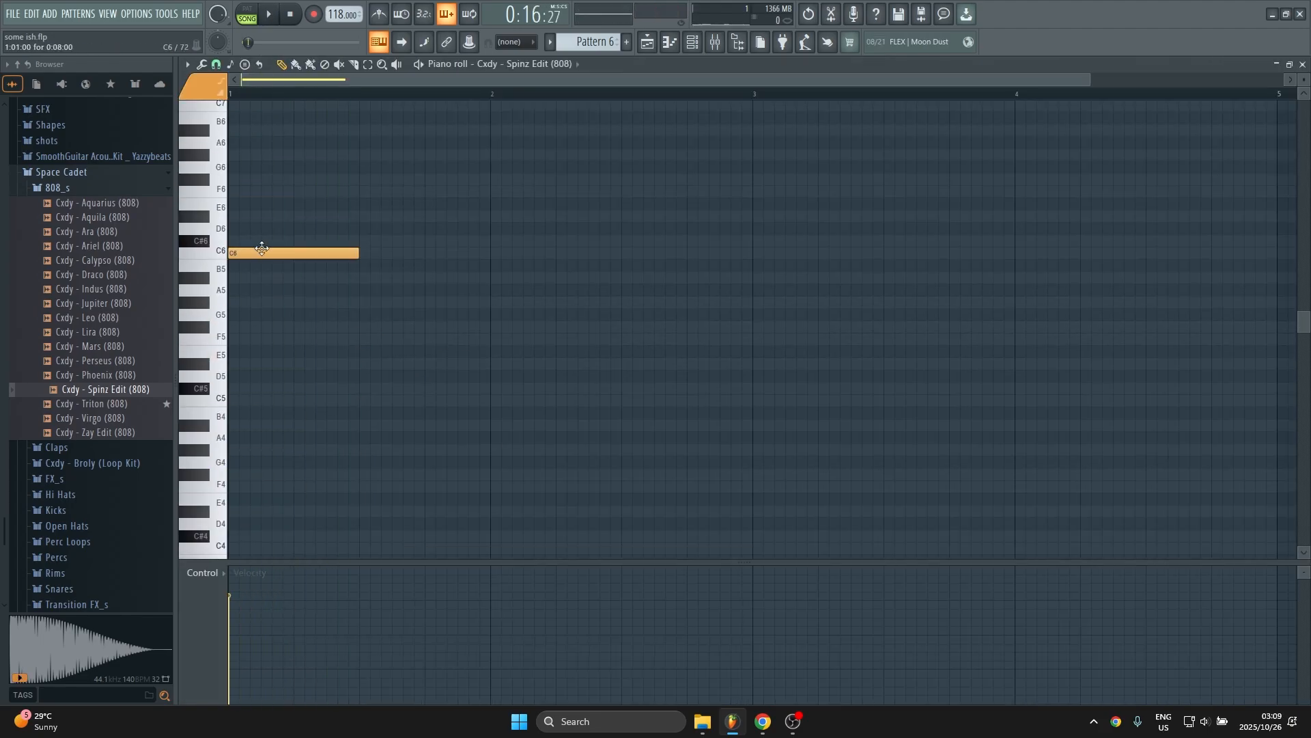
Try the opening 808 note at other pitches, ending on C#5, while playing it against the sample.
{"action": "left_click_drag", "start_coordinate": [260, 251], "coordinate": [252, 277]}
{"action": "key", "text": "space"}
{"action": "key", "text": "space"}
{"action": "right_click", "coordinate": [250, 277]}
{"action": "left_click", "coordinate": [244, 280]}
{"action": "key", "text": "space"}
{"action": "scroll", "coordinate": [396, 357], "scroll_direction": "up", "scroll_amount": 1}
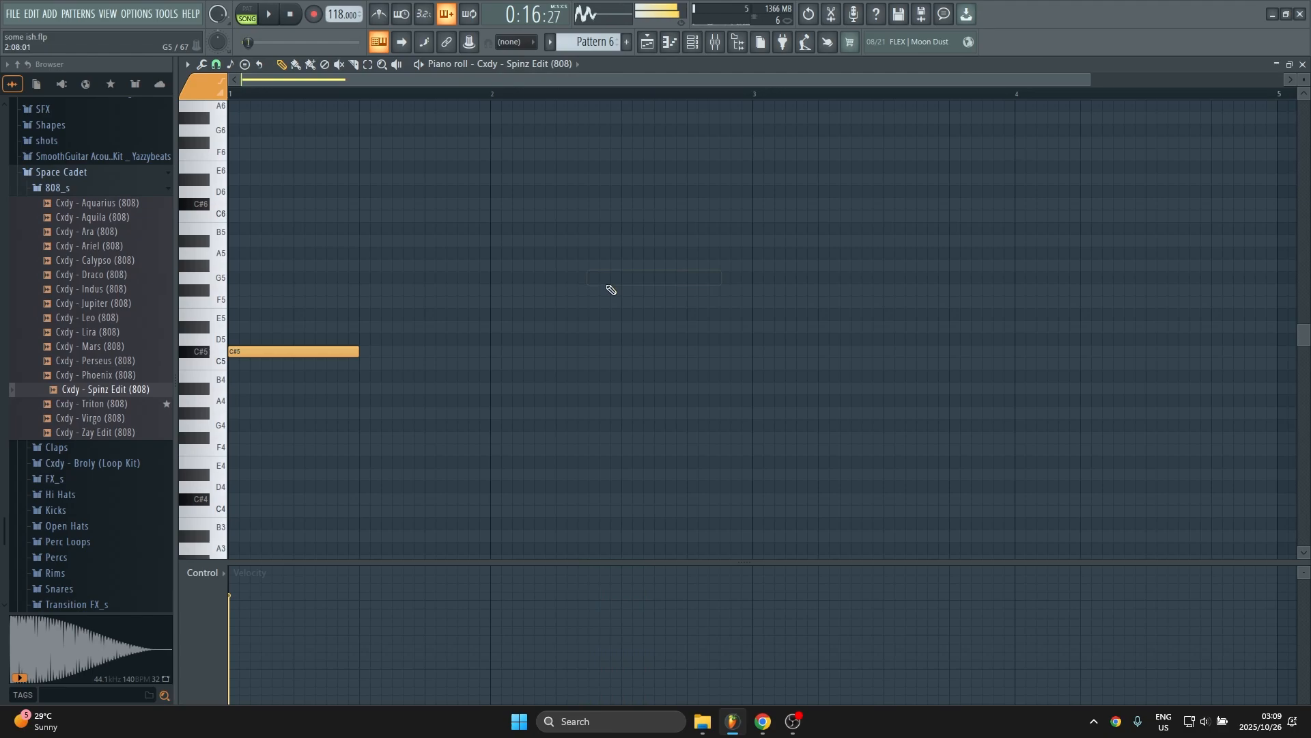
{"action": "key", "text": "space"}
Set the root note of the piano roll's scale highlighting to F#.
{"action": "left_click", "coordinate": [187, 65]}
{"action": "mouse_move", "coordinate": [201, 132]}
{"action": "mouse_move", "coordinate": [348, 331]}
{"action": "left_click", "coordinate": [453, 235]}
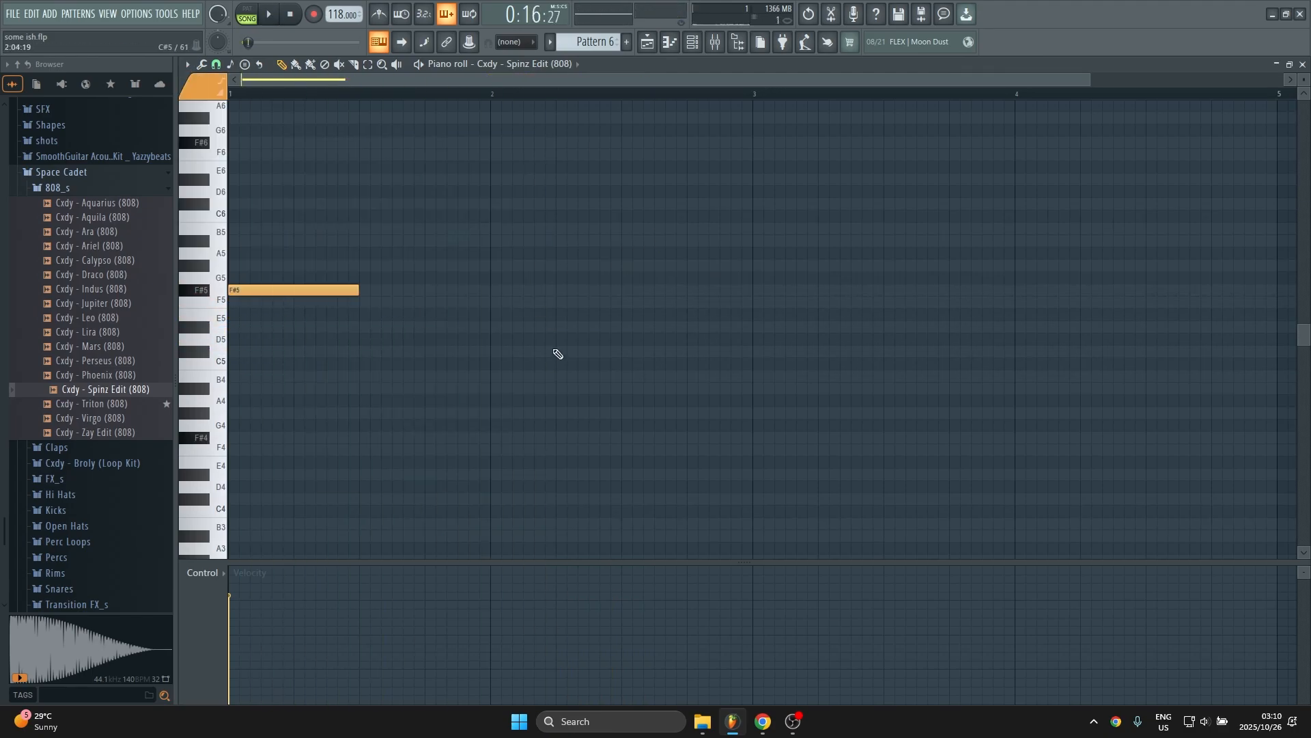
Try a second 808 note in bar 2 at different pitches, including D5, during playback, and remove it.
{"action": "left_click", "coordinate": [564, 303]}
{"action": "key", "text": "space"}
{"action": "key", "text": "space"}
{"action": "right_click", "coordinate": [572, 302]}
{"action": "left_click", "coordinate": [566, 340]}
{"action": "key", "text": "space"}
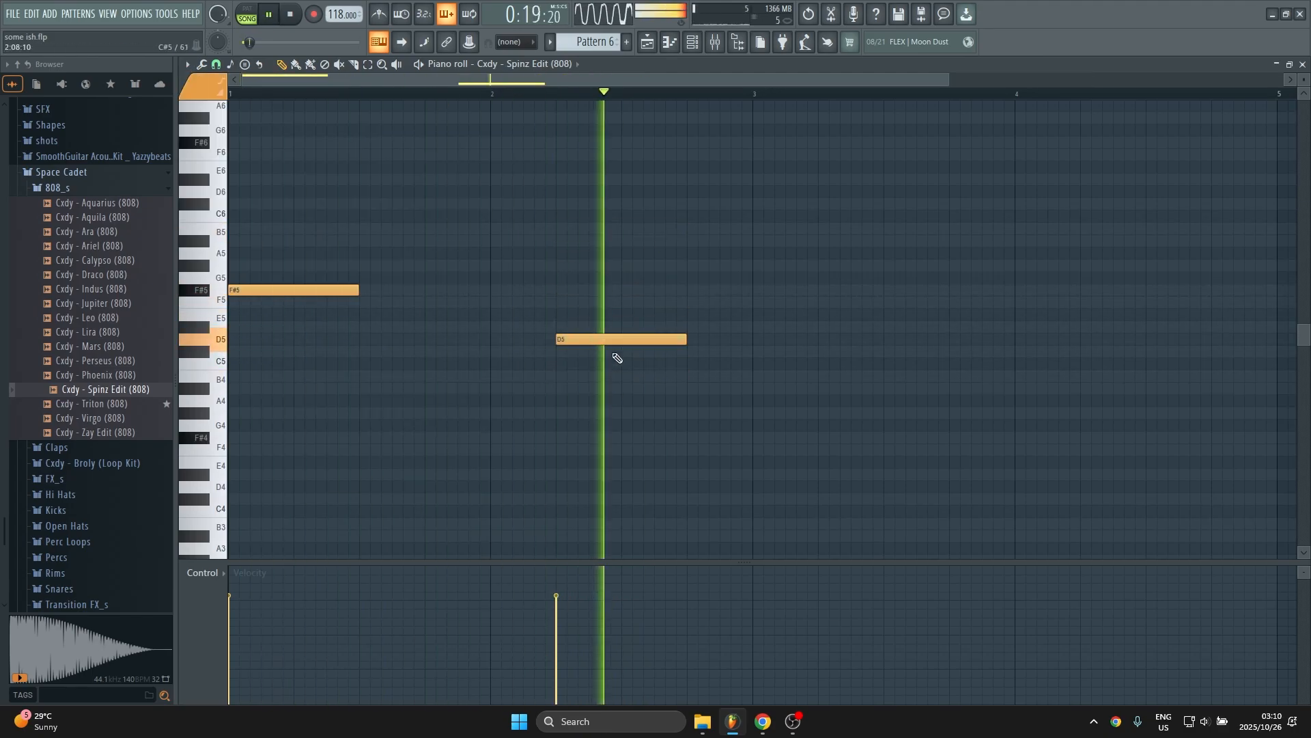
{"action": "key", "text": "space"}
{"action": "right_click", "coordinate": [564, 376]}
Place an F#4 note in bar 2 and three short F#5 notes in the second half of bar 3.
{"action": "left_click", "coordinate": [560, 438]}
{"action": "left_click_drag", "start_coordinate": [686, 437], "coordinate": [751, 437]}
{"action": "left_click", "coordinate": [917, 374]}
{"action": "right_click", "coordinate": [916, 376]}
{"action": "left_click", "coordinate": [952, 290]}
{"action": "left_click_drag", "start_coordinate": [1144, 290], "coordinate": [992, 290]}
{"action": "left_click", "coordinate": [995, 291]}
{"action": "left_click", "coordinate": [930, 291]}
Lengthen the opening F#5 note and the F#4 note so that each lasts until the next note starts.
{"action": "left_click_drag", "start_coordinate": [358, 291], "coordinate": [556, 290]}
{"action": "left_click_drag", "start_coordinate": [751, 438], "coordinate": [883, 438]}
{"action": "key", "text": "F7"}
{"action": "key", "text": "F7"}
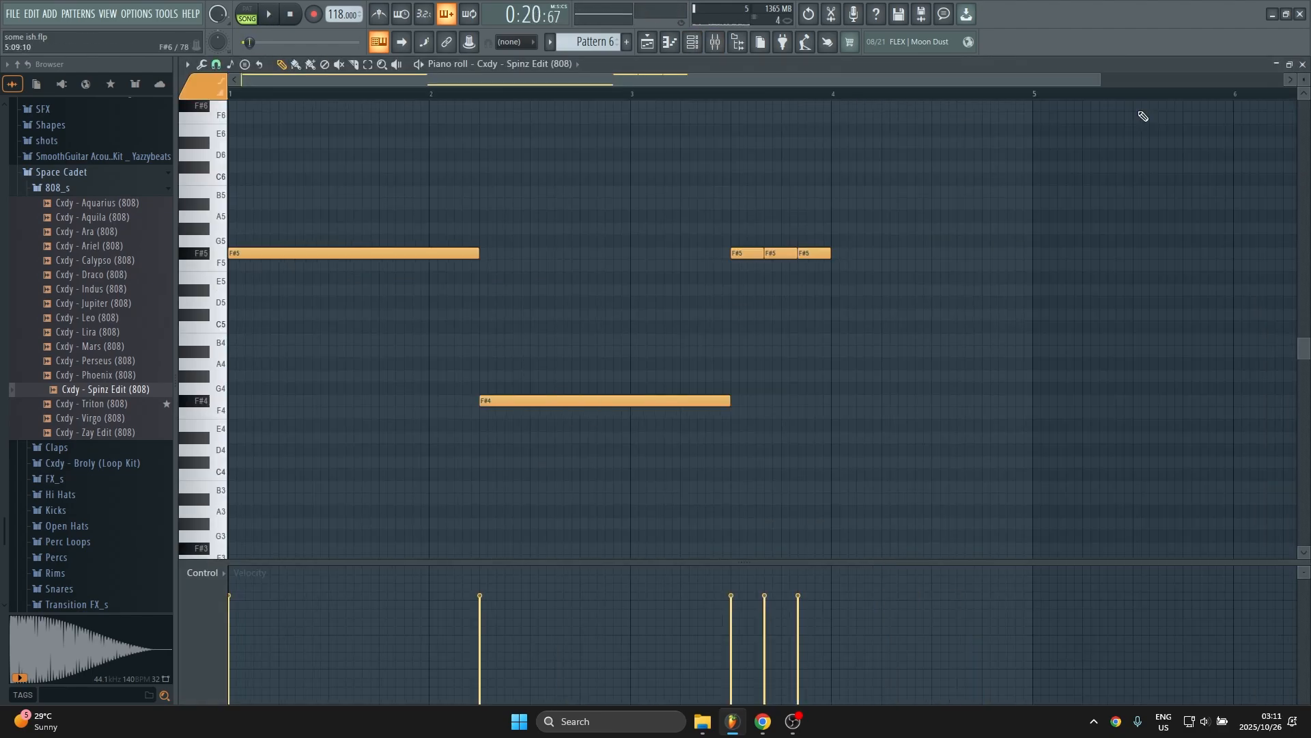
Audition the 808 line and try an extra note during playback.
{"action": "key", "text": "space"}
{"action": "left_click", "coordinate": [367, 289]}
{"action": "key", "text": "space"}
{"action": "right_click", "coordinate": [437, 289]}
{"action": "key", "text": "space"}
Solo the instrument stem tracks in the playlist and record their playback from bar 9 in Edison.
{"action": "key", "text": "F5"}
{"action": "right_click", "coordinate": [350, 209]}
{"action": "key", "text": "ctrl+e"}
{"action": "left_click", "coordinate": [269, 16]}
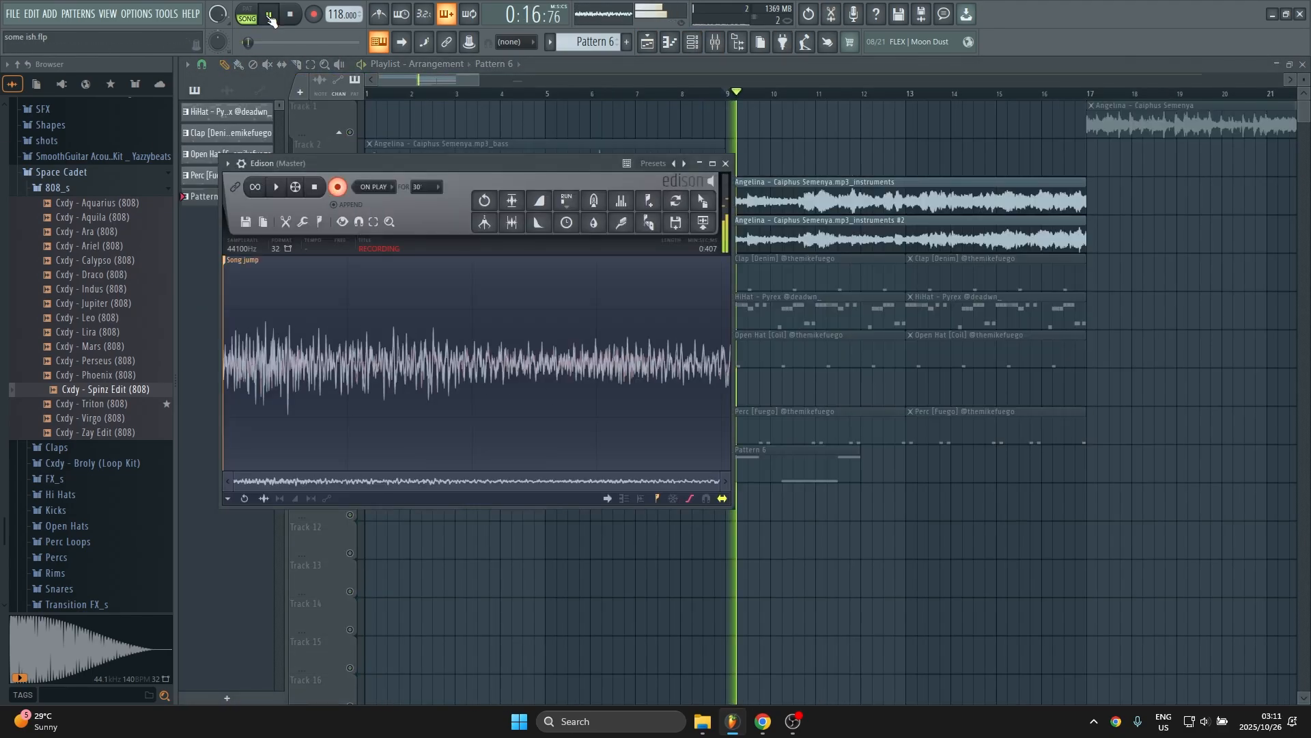
{"action": "left_click", "coordinate": [337, 186]}
Select the whole Edison recording and convert it to notes in the Sampler channel's piano roll.
{"action": "key", "text": "ctrl+a"}
{"action": "key", "text": "F6"}
{"action": "left_click", "coordinate": [310, 99]}
{"action": "left_click", "coordinate": [303, 222]}
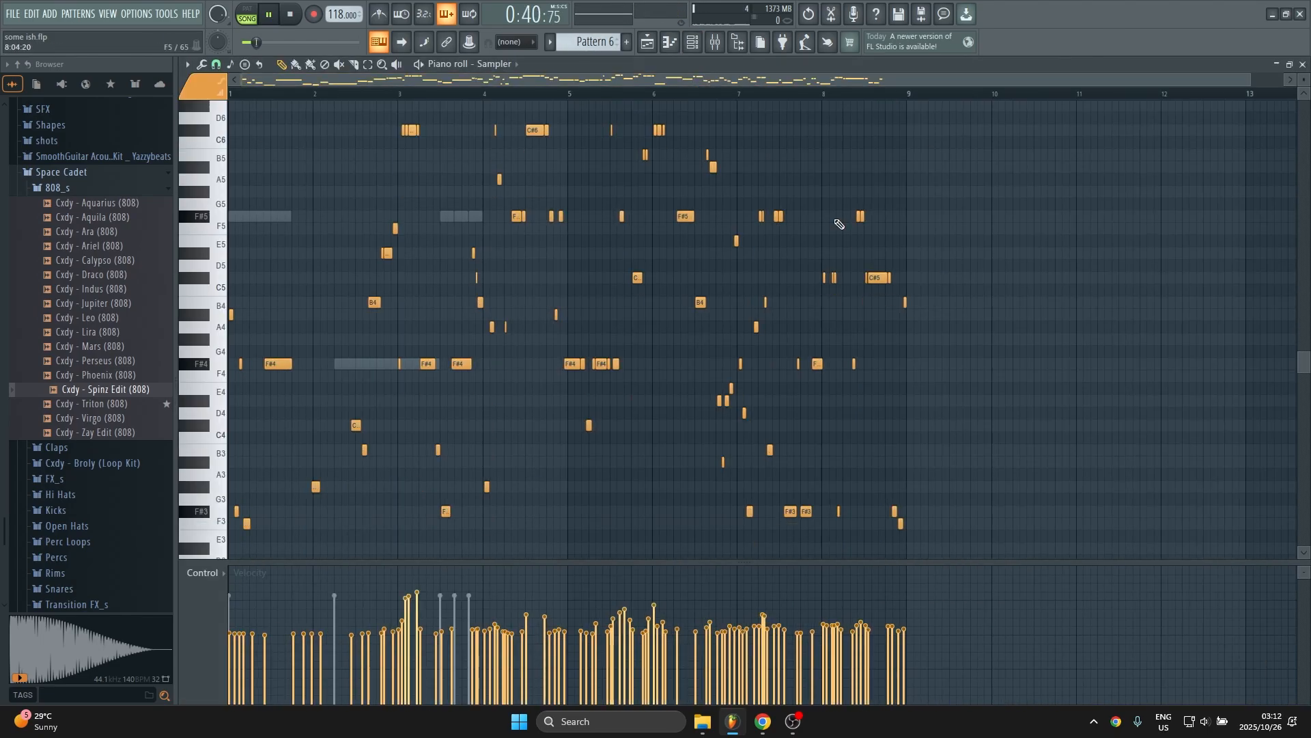
Bring the converted Sampler notes into a narrow pitch range and transpose them up an octave as a guide for the 808.
{"action": "scroll", "coordinate": [389, 301], "scroll_direction": "down", "scroll_amount": 5}
{"action": "scroll", "coordinate": [103, 341], "scroll_direction": "up", "scroll_amount": 3}
{"action": "left_click", "coordinate": [64, 142]}
{"action": "scroll", "coordinate": [388, 301], "scroll_direction": "up", "scroll_amount": 2}
{"action": "key", "text": "ctrl+Up"}
{"action": "left_click", "coordinate": [909, 258]}
{"action": "right_click", "coordinate": [949, 257]}
{"action": "scroll", "coordinate": [747, 478], "scroll_direction": "up", "scroll_amount": 4}
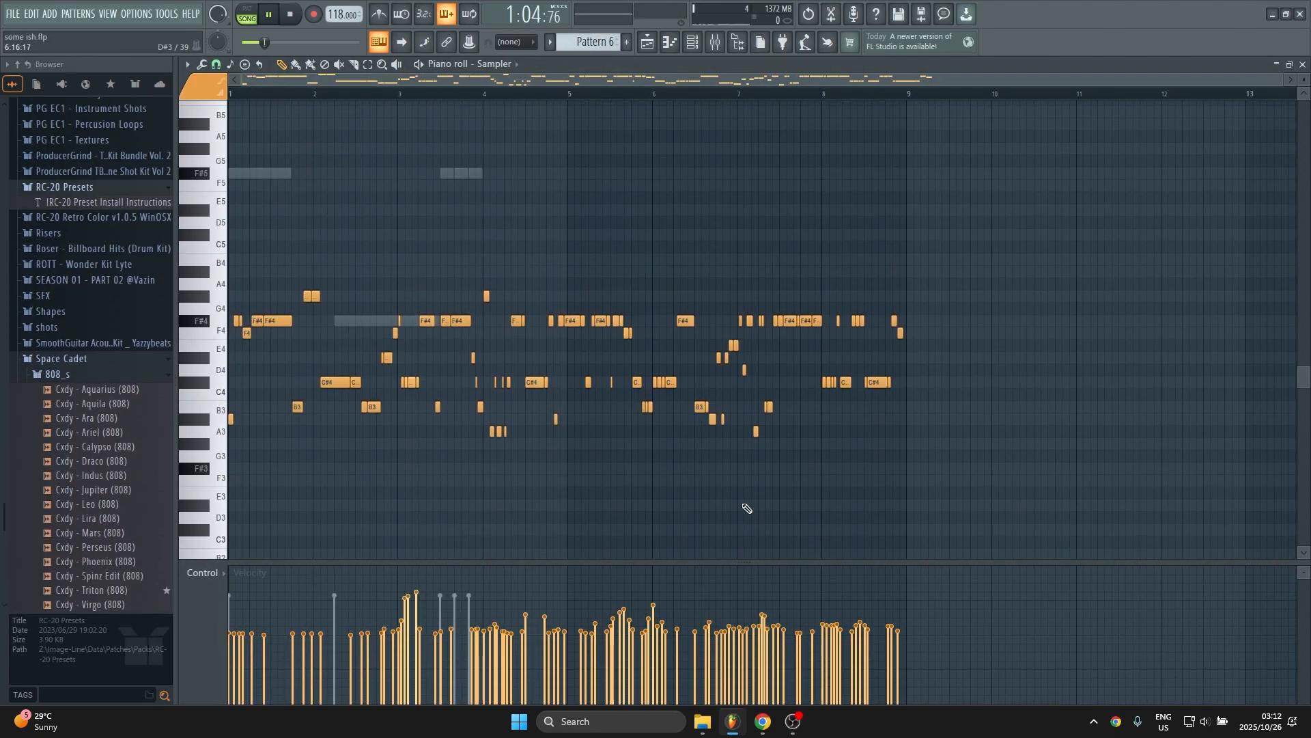
{"action": "key", "text": "ctrl+Up"}
{"action": "left_click_drag", "start_coordinate": [362, 319], "coordinate": [363, 234]}
Write the 808 line in B4, C#5 and F#5 over the converted guide notes, trimming each C#5 to fit the next note.
{"action": "key", "text": "F5"}
{"action": "key", "text": "F7"}
{"action": "key", "text": "space"}
{"action": "left_click", "coordinate": [352, 333]}
{"action": "left_click_drag", "start_coordinate": [632, 309], "coordinate": [551, 310]}
{"action": "left_click", "coordinate": [554, 247]}
{"action": "left_click", "coordinate": [756, 309]}
{"action": "left_click_drag", "start_coordinate": [871, 309], "coordinate": [792, 309]}
{"action": "left_click", "coordinate": [800, 247]}
Clean up the last 808 notes and duplicate the four-bar phrase to fill bars 5 to 9.
{"action": "left_click_drag", "start_coordinate": [814, 248], "coordinate": [858, 310]}
{"action": "left_click", "coordinate": [812, 312], "text": "ctrl"}
{"action": "key", "text": "ctrl+Up"}
{"action": "key", "text": "Delete"}
{"action": "key", "text": "ctrl+b"}
Add a short E5 note at the end of bar 6, shorten the F#5 note at bar 7 and add another F#5 after it.
{"action": "left_click", "coordinate": [865, 272]}
{"action": "left_click_drag", "start_coordinate": [967, 272], "coordinate": [873, 272]}
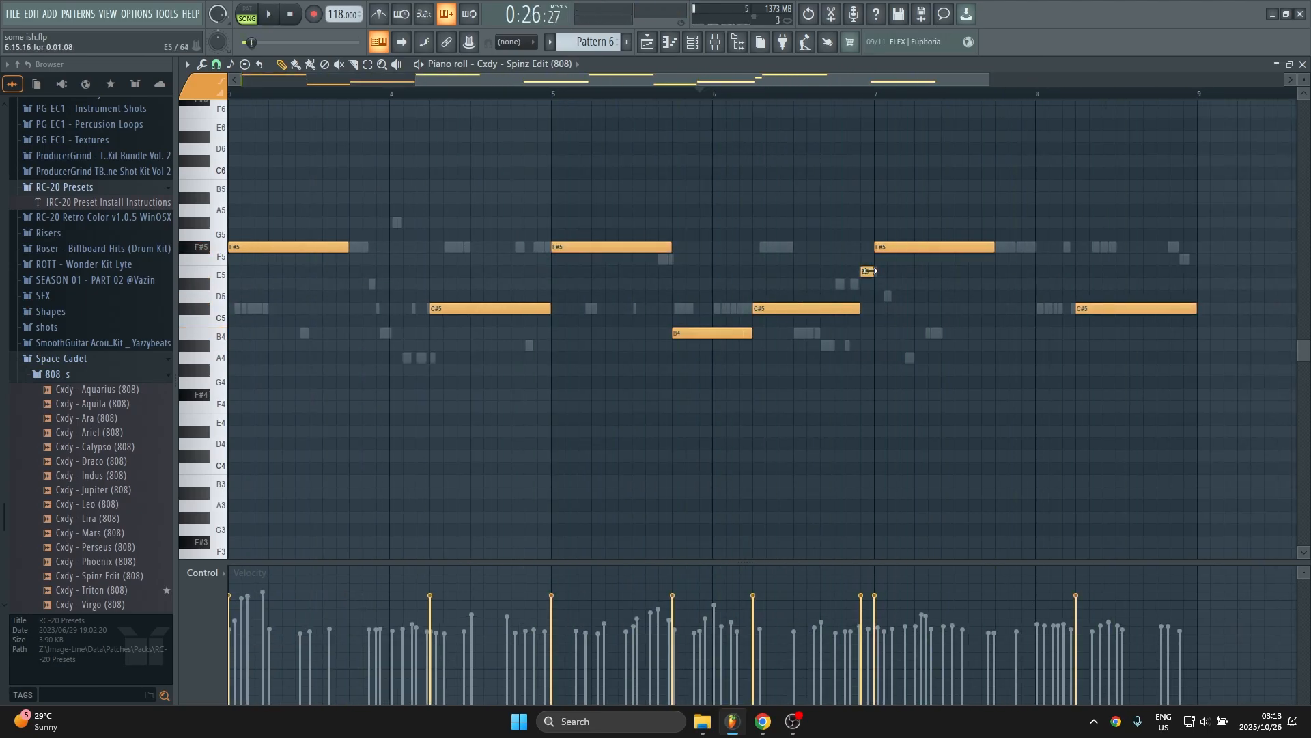
{"action": "left_click_drag", "start_coordinate": [993, 247], "coordinate": [973, 247]}
{"action": "left_click", "coordinate": [985, 247]}
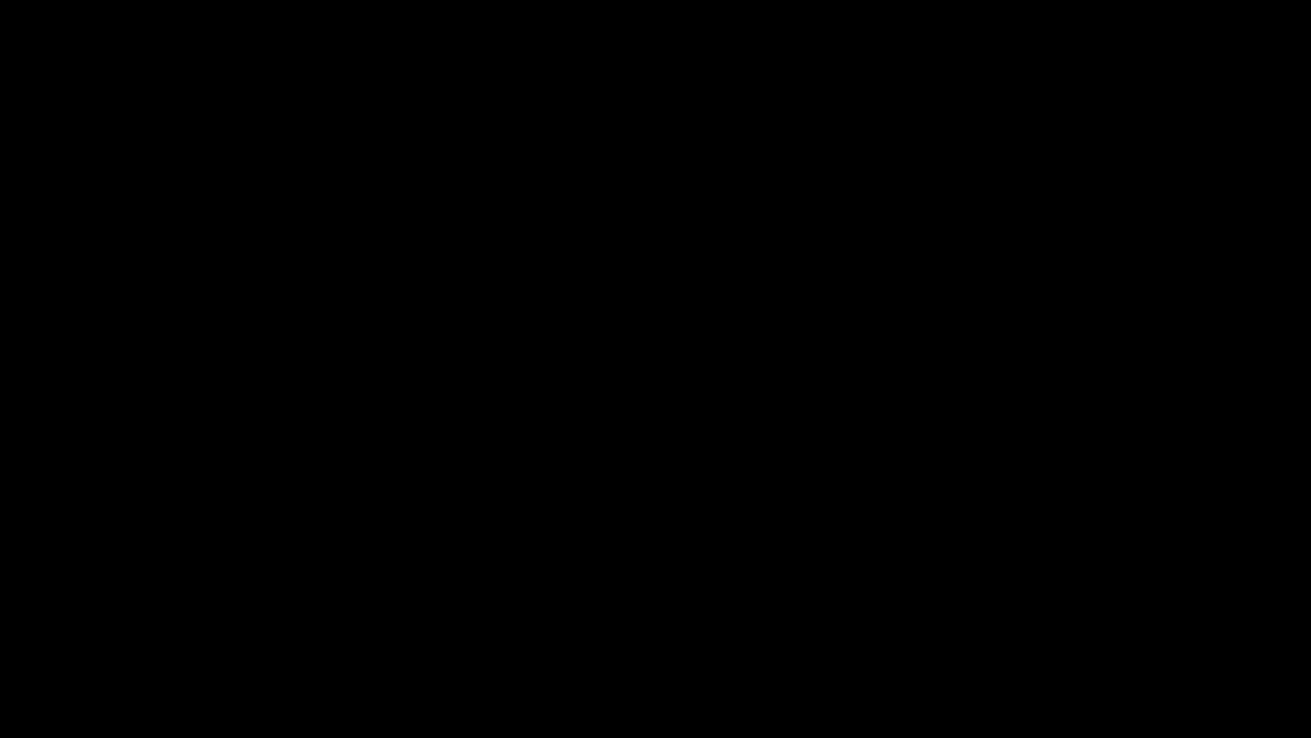
Check the sample settings of the instruments clip on Track 3, close them and stop playback.
{"action": "key", "text": "Escape"}
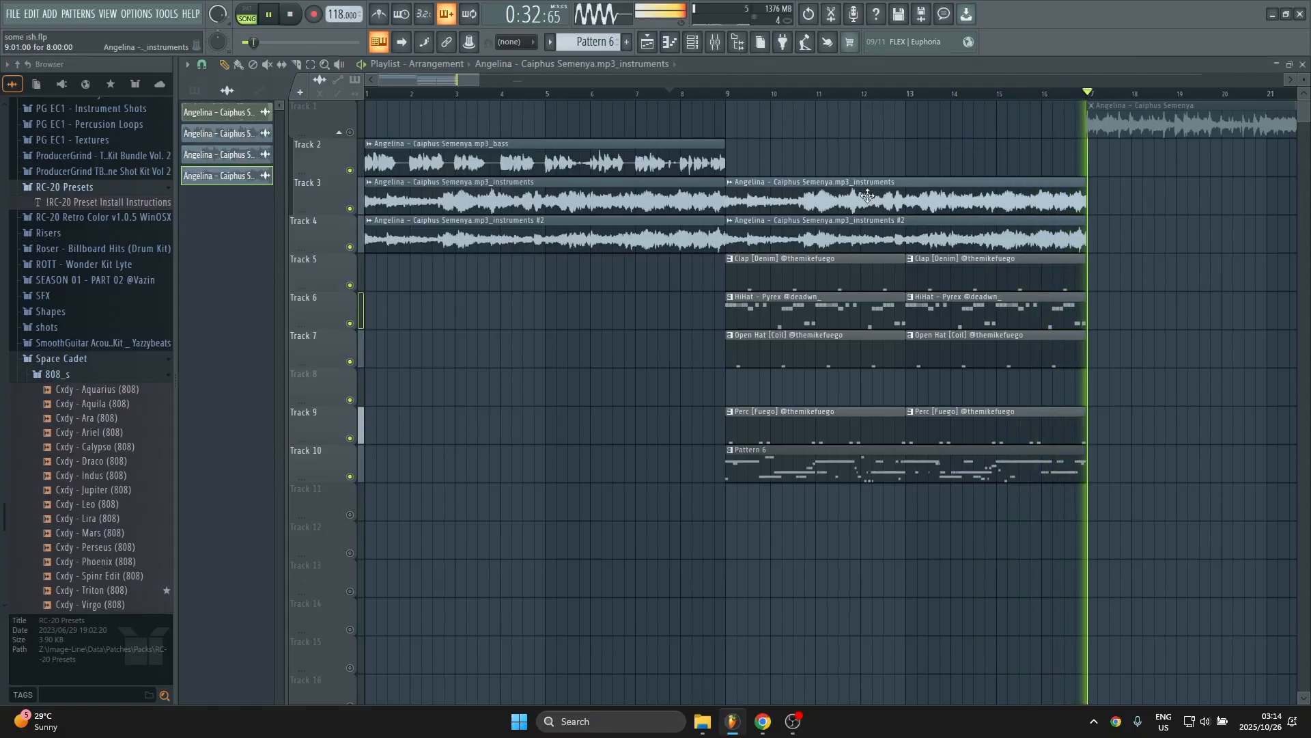
{"action": "double_click", "coordinate": [431, 181]}
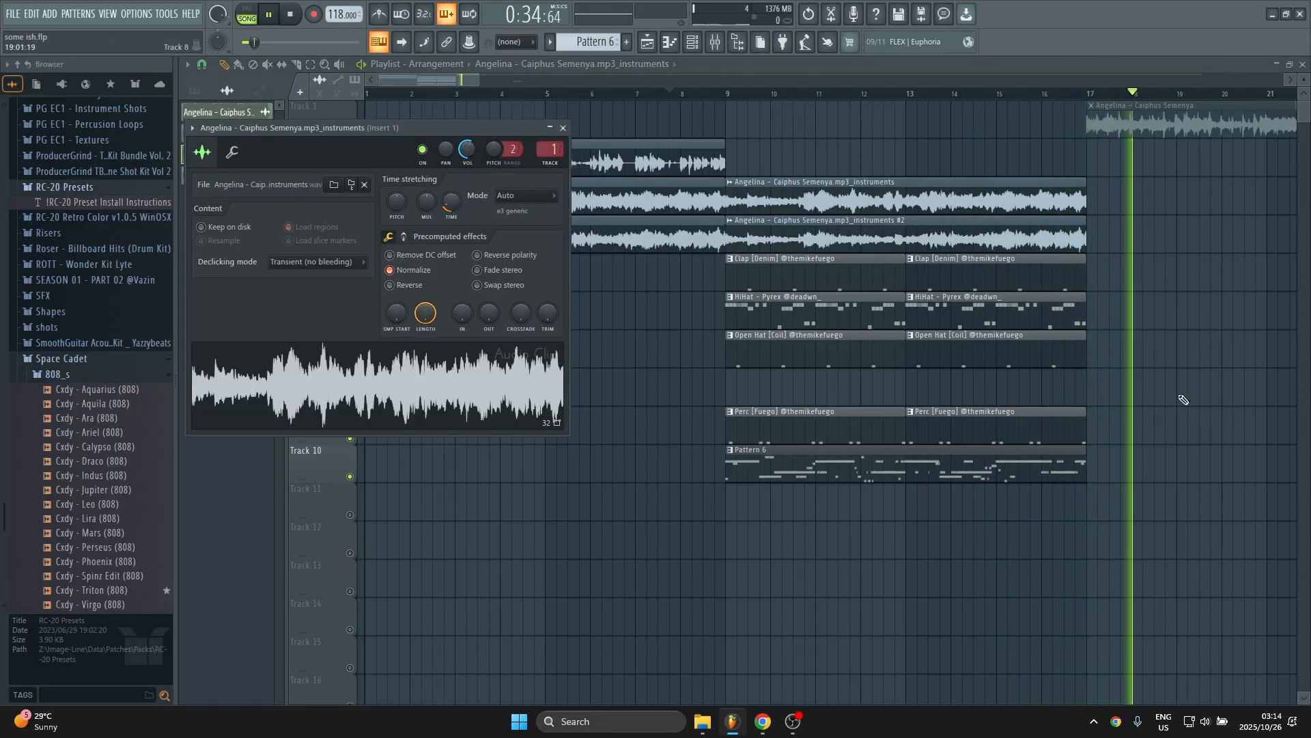
{"action": "key", "text": "Escape"}
{"action": "key", "text": "space"}
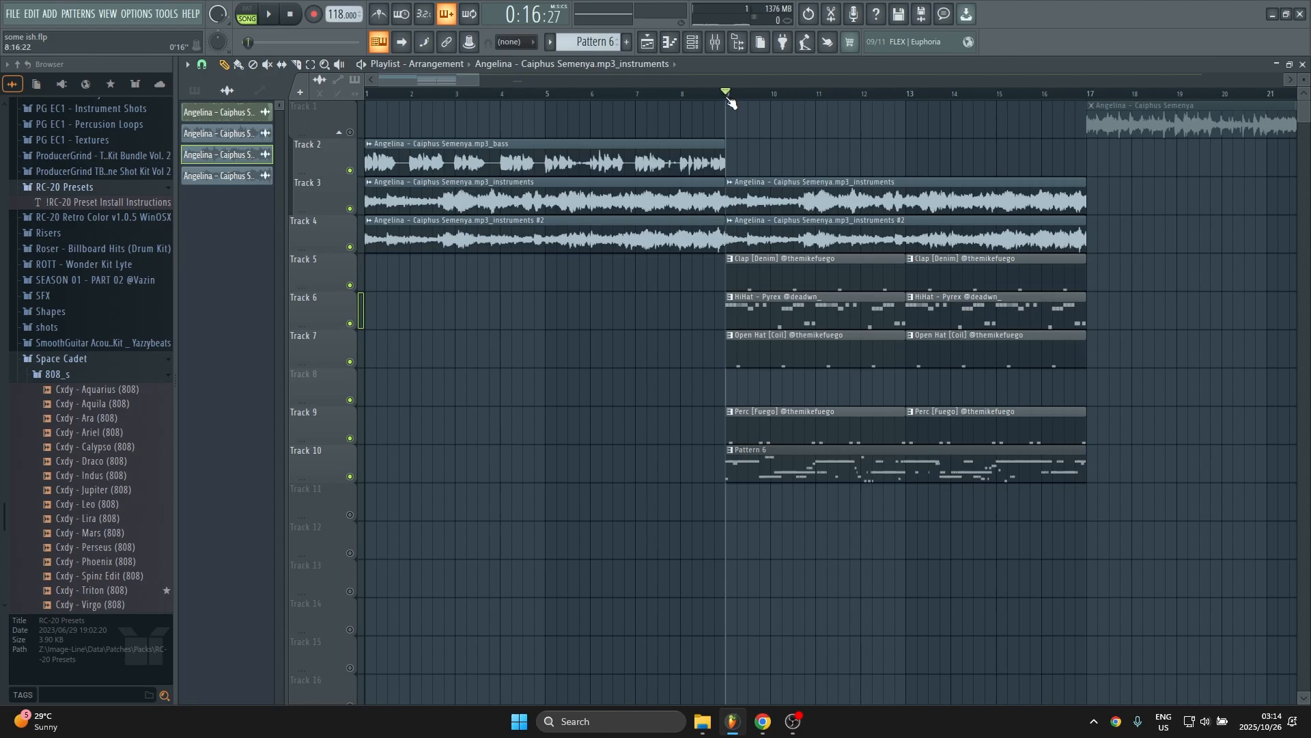
Create another new pattern and place its clip at bar 9 on Track 11.
{"action": "left_click", "coordinate": [695, 43]}
{"action": "scroll", "coordinate": [598, 42], "scroll_direction": "down", "scroll_amount": 1}
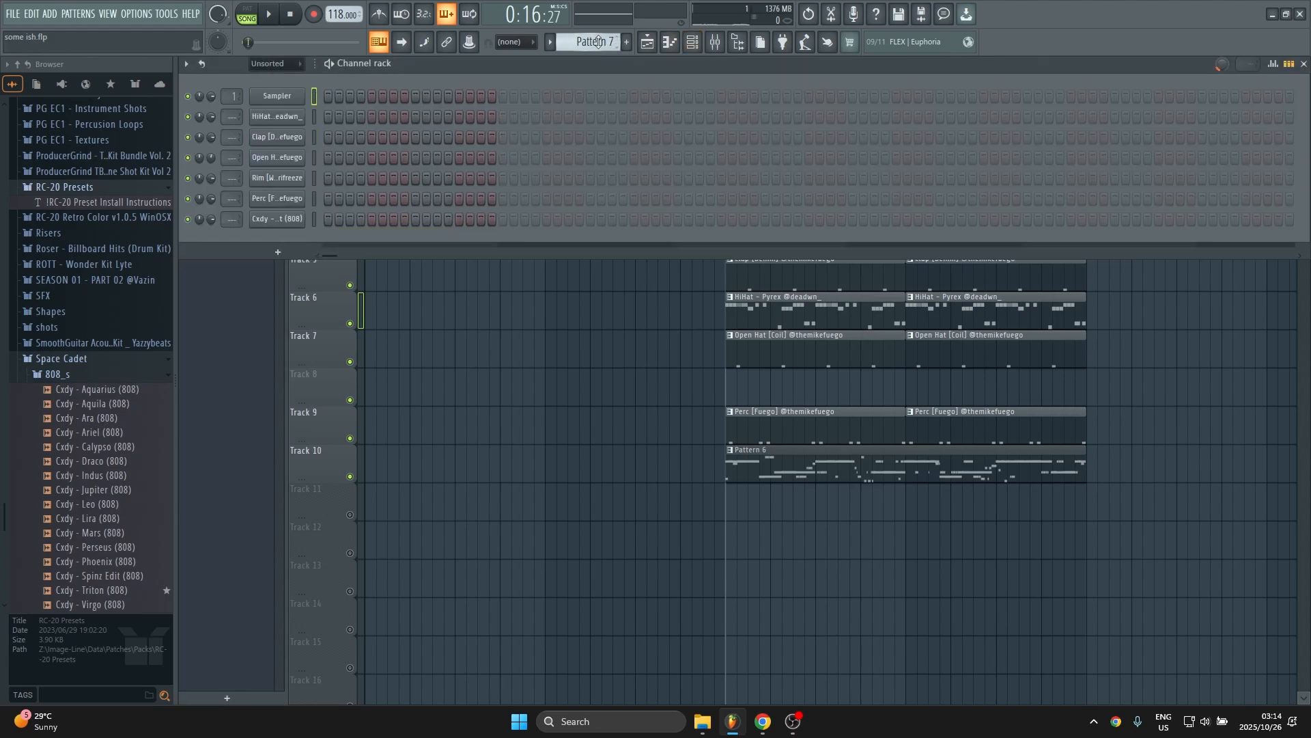
{"action": "left_click", "coordinate": [722, 511]}
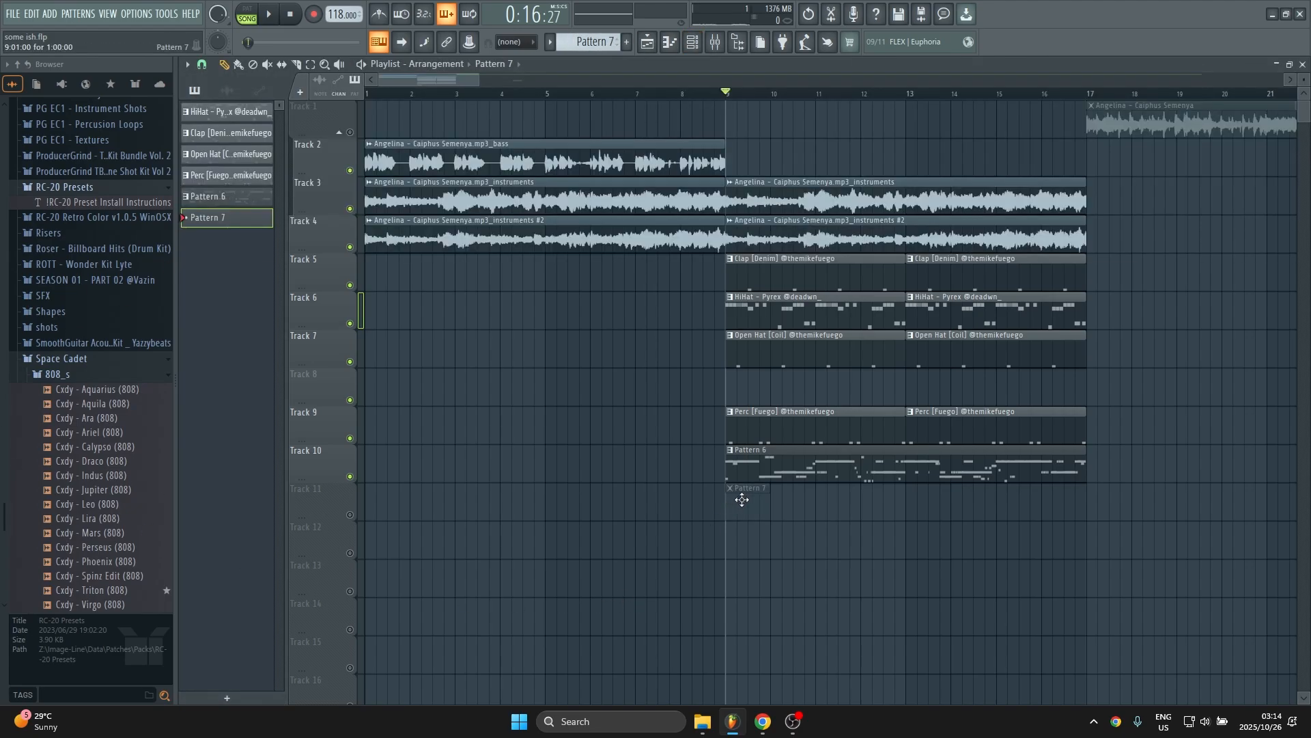
Look through the sample packs for a kick and add WGL - KICK (12) from the recent files to the channel rack.
{"action": "left_click", "coordinate": [103, 374]}
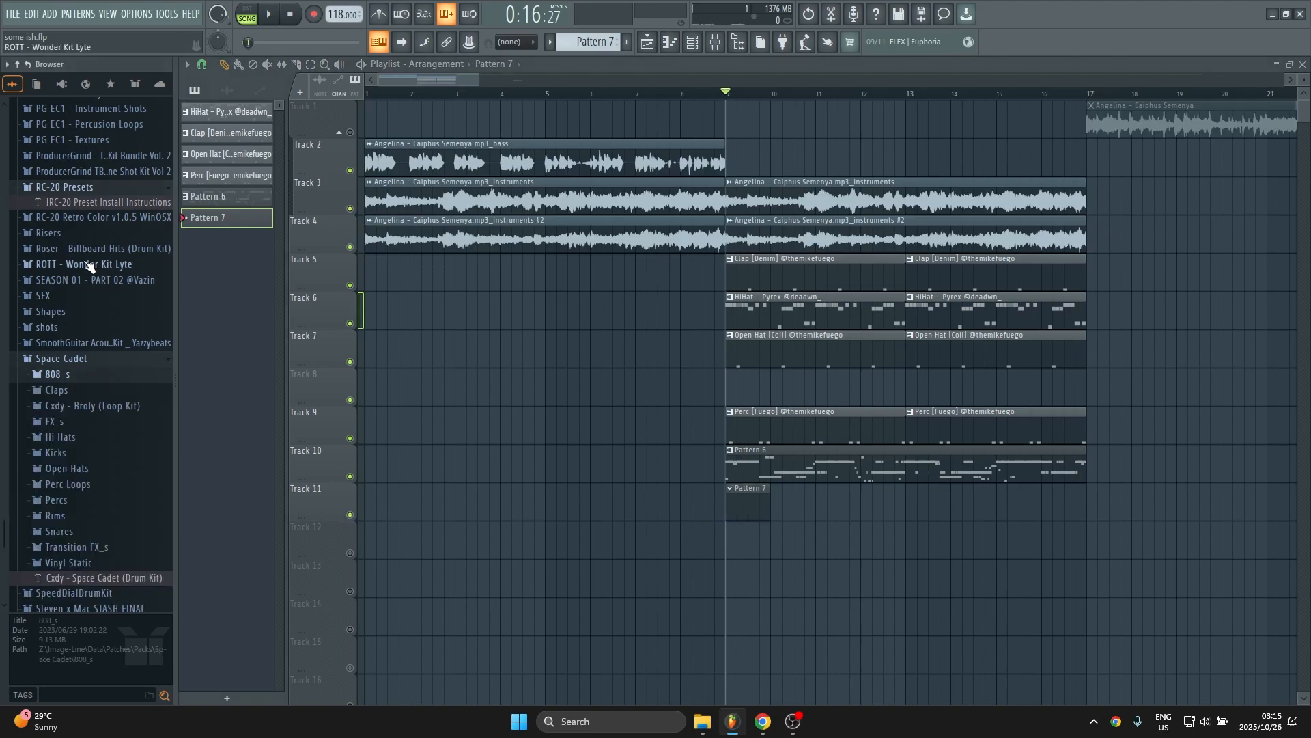
{"action": "left_click", "coordinate": [105, 188]}
{"action": "scroll", "coordinate": [95, 309], "scroll_direction": "down", "scroll_amount": 4}
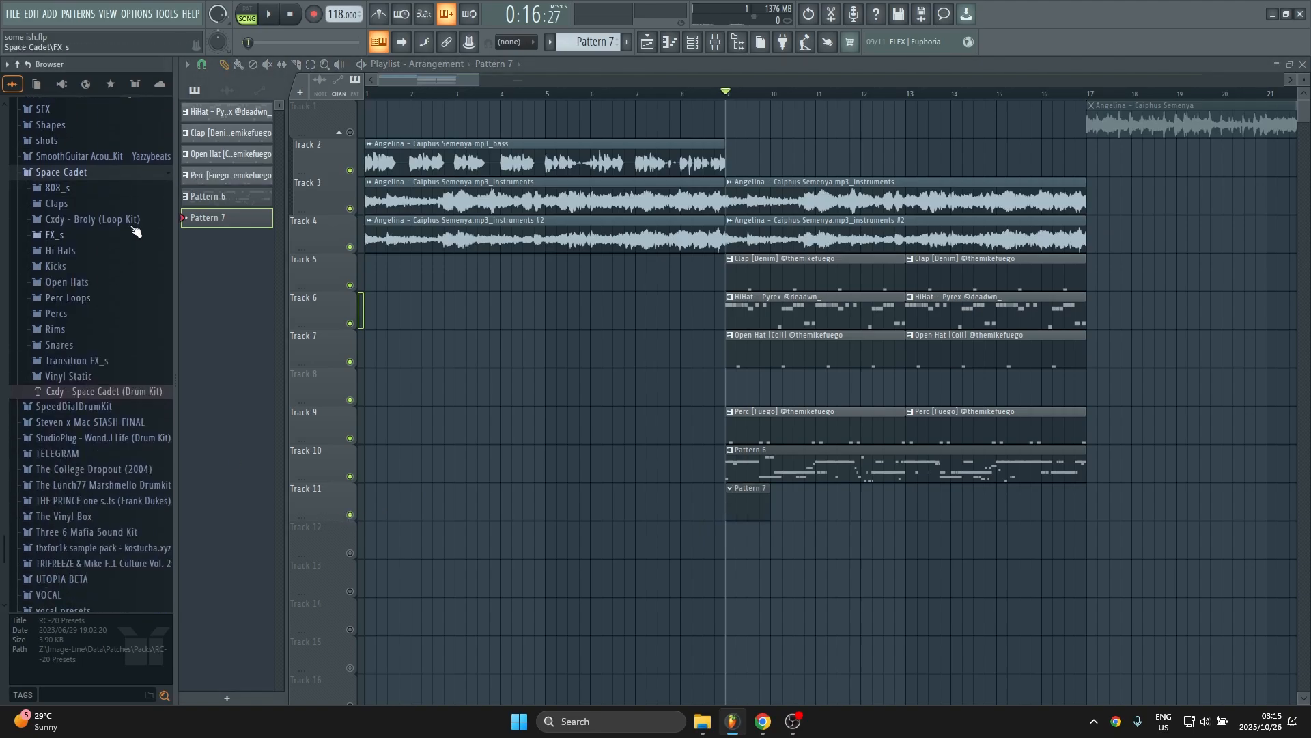
{"action": "scroll", "coordinate": [116, 225], "scroll_direction": "down", "scroll_amount": 8}
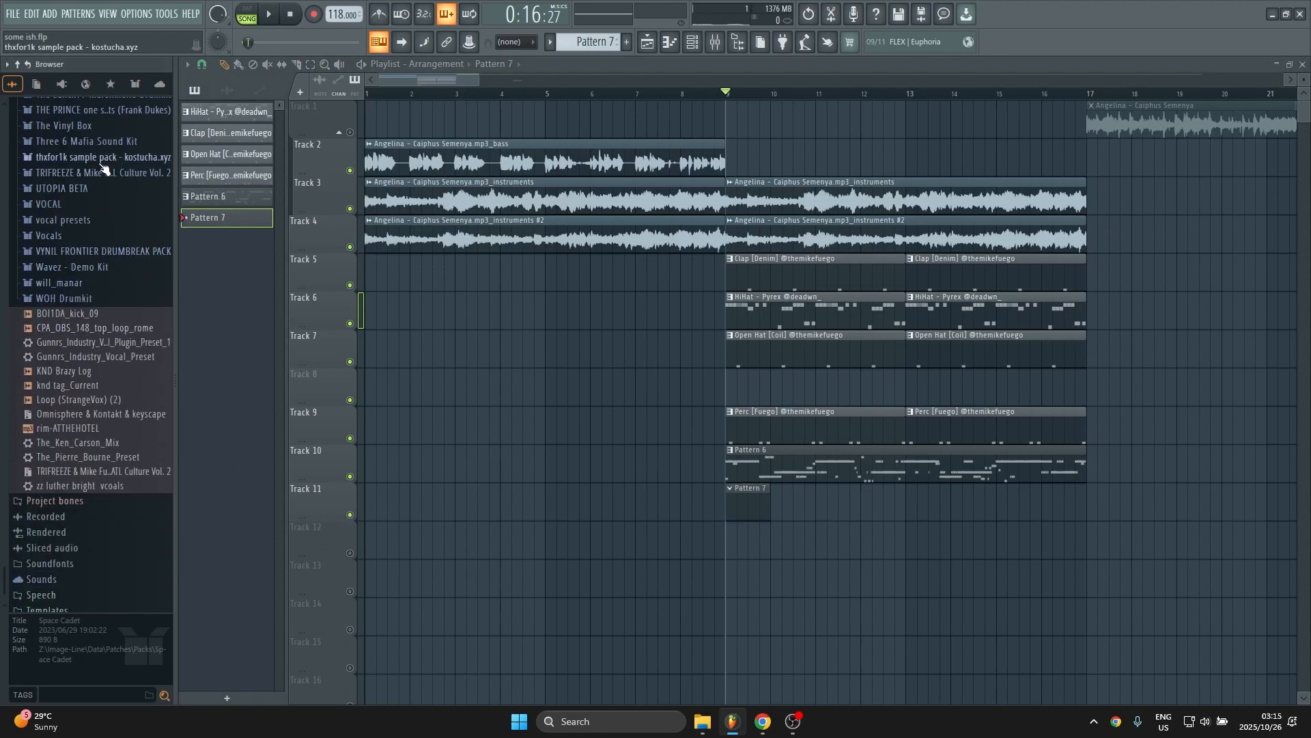
{"action": "left_click", "coordinate": [100, 161]}
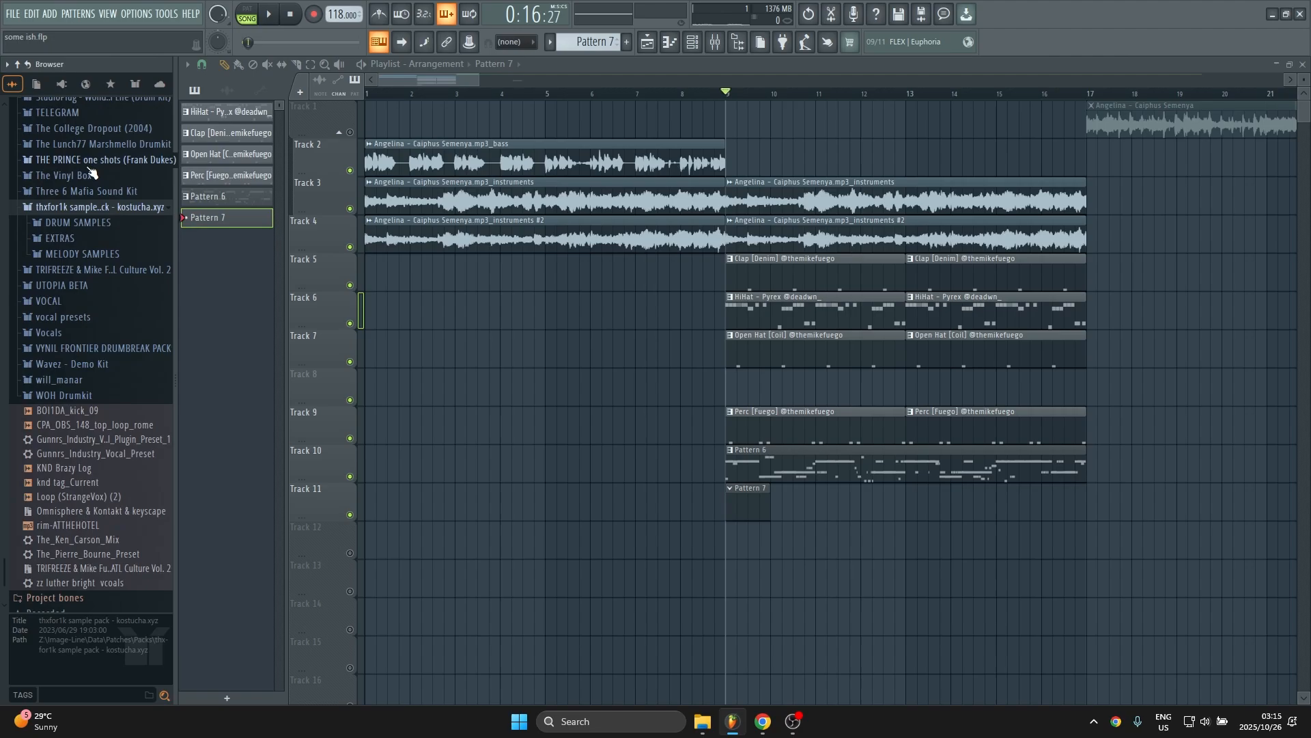
{"action": "left_click", "coordinate": [96, 269]}
{"action": "left_click_drag", "start_coordinate": [4, 372], "coordinate": [13, 157]}
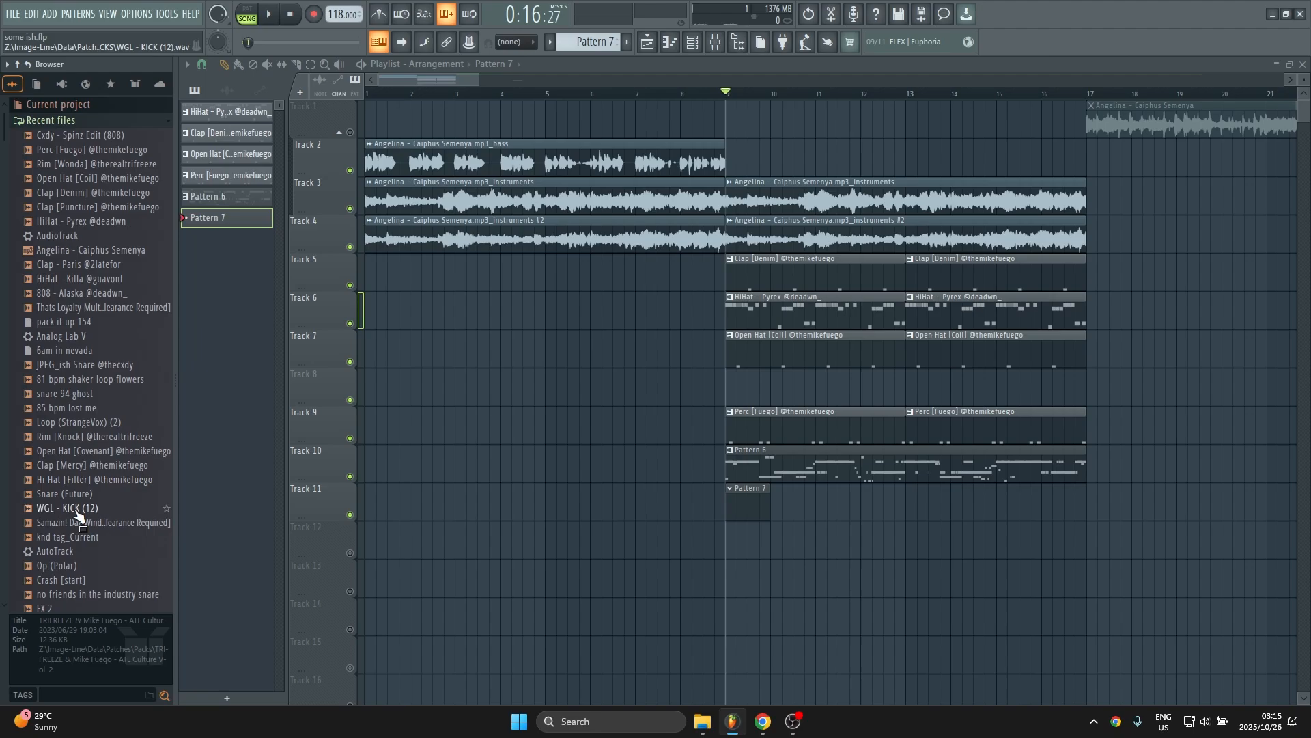
{"action": "left_click_drag", "start_coordinate": [77, 512], "coordinate": [653, 435]}
{"action": "left_click_drag", "start_coordinate": [728, 101], "coordinate": [685, 39]}
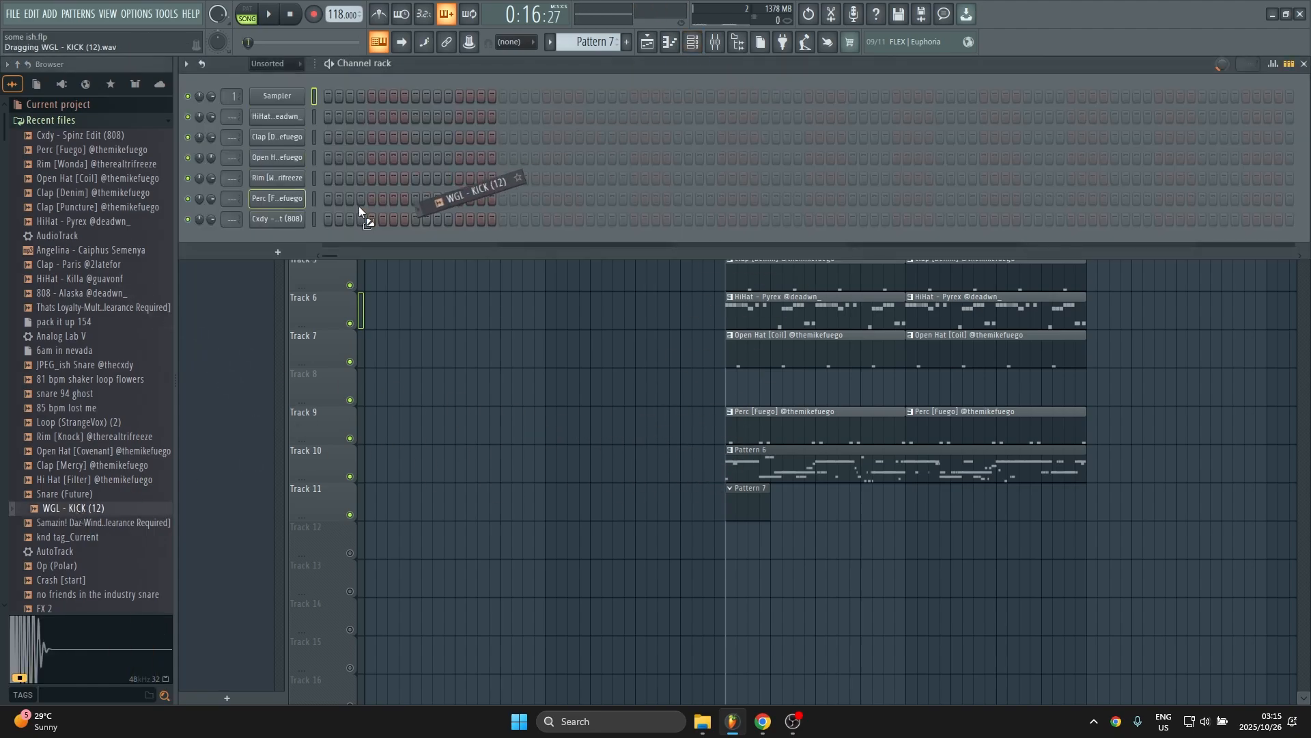
{"action": "left_click_drag", "start_coordinate": [287, 251], "coordinate": [289, 241]}
Copy the 808 notes from Pattern 6 into the WGL - KICK (12) piano roll in Pattern 7.
{"action": "right_click", "coordinate": [291, 239]}
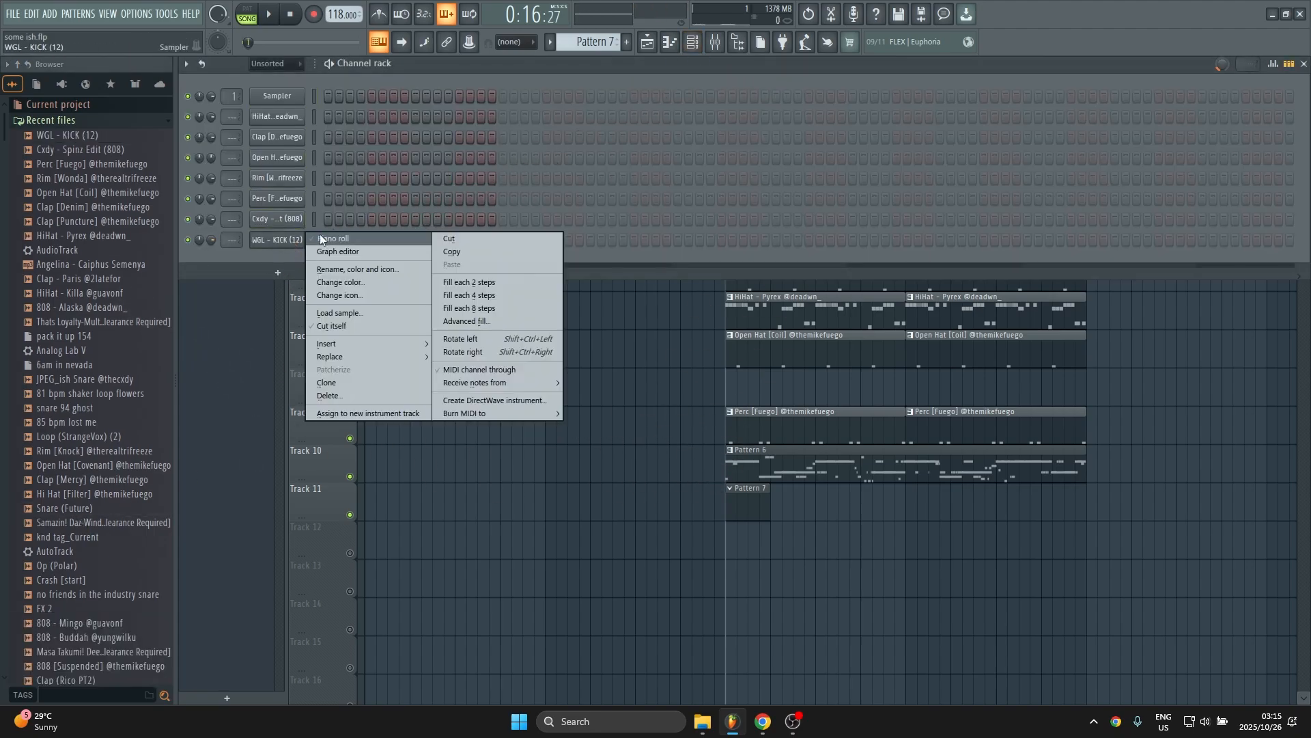
{"action": "left_click", "coordinate": [321, 238]}
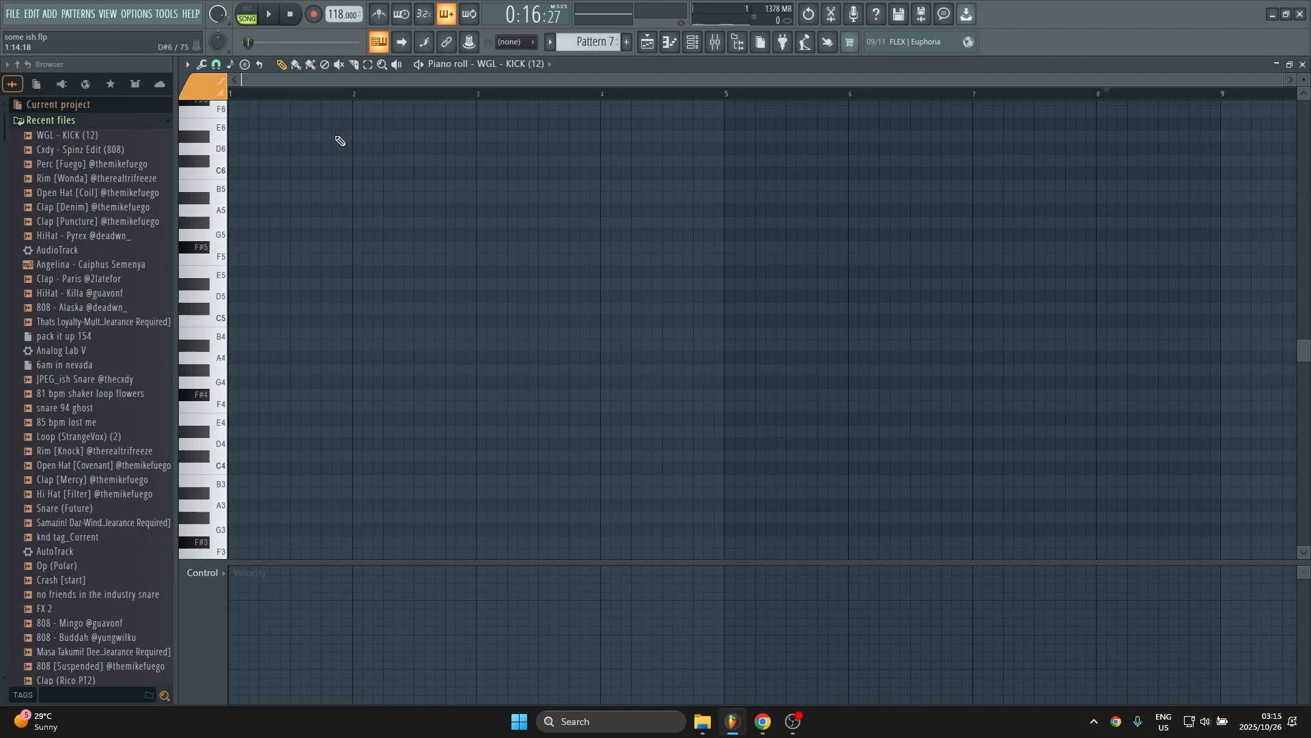
{"action": "left_click", "coordinate": [647, 43]}
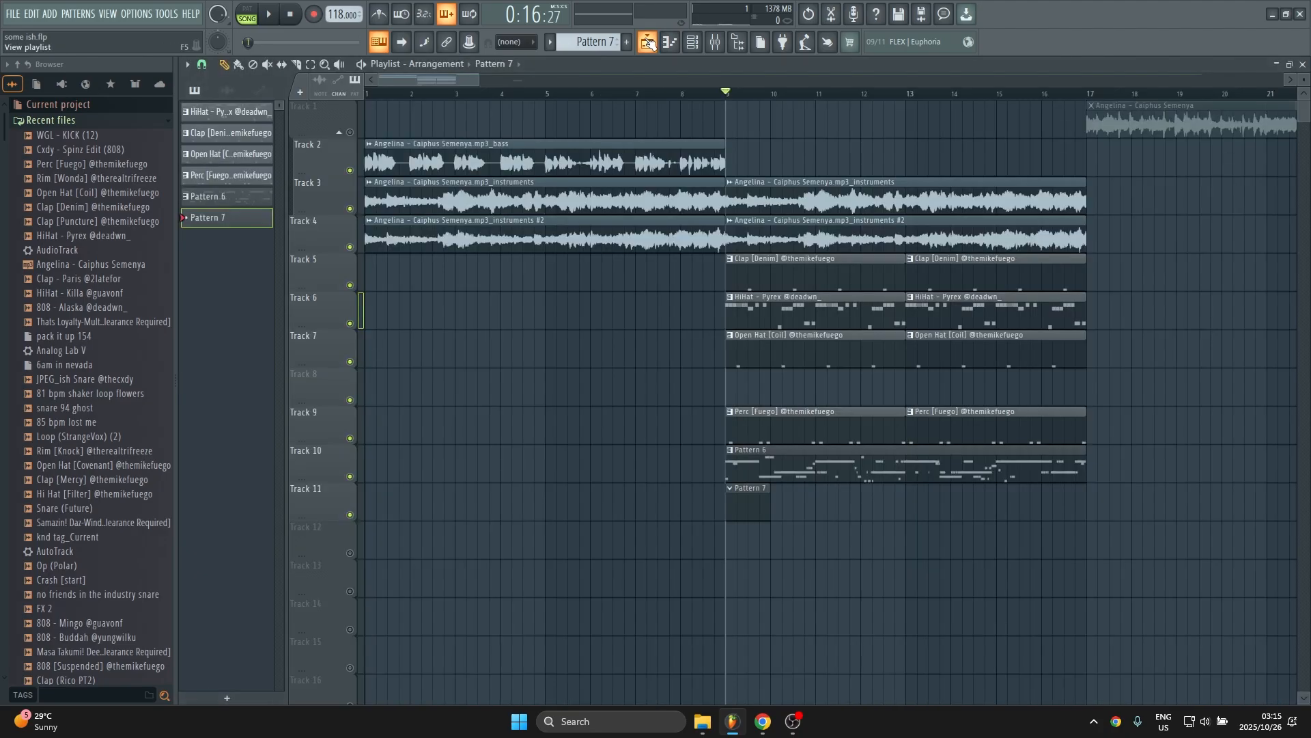
{"action": "left_click", "coordinate": [751, 459]}
{"action": "left_click", "coordinate": [692, 42]}
{"action": "right_click", "coordinate": [289, 220]}
{"action": "left_click", "coordinate": [747, 502]}
{"action": "left_click", "coordinate": [691, 43]}
{"action": "right_click", "coordinate": [291, 239]}
Move the F#5 and B4 kick notes onto C#5, and shift all the kick notes down together.
{"action": "left_click_drag", "start_coordinate": [1236, 211], "coordinate": [236, 279]}
{"action": "left_click_drag", "start_coordinate": [244, 248], "coordinate": [243, 310]}
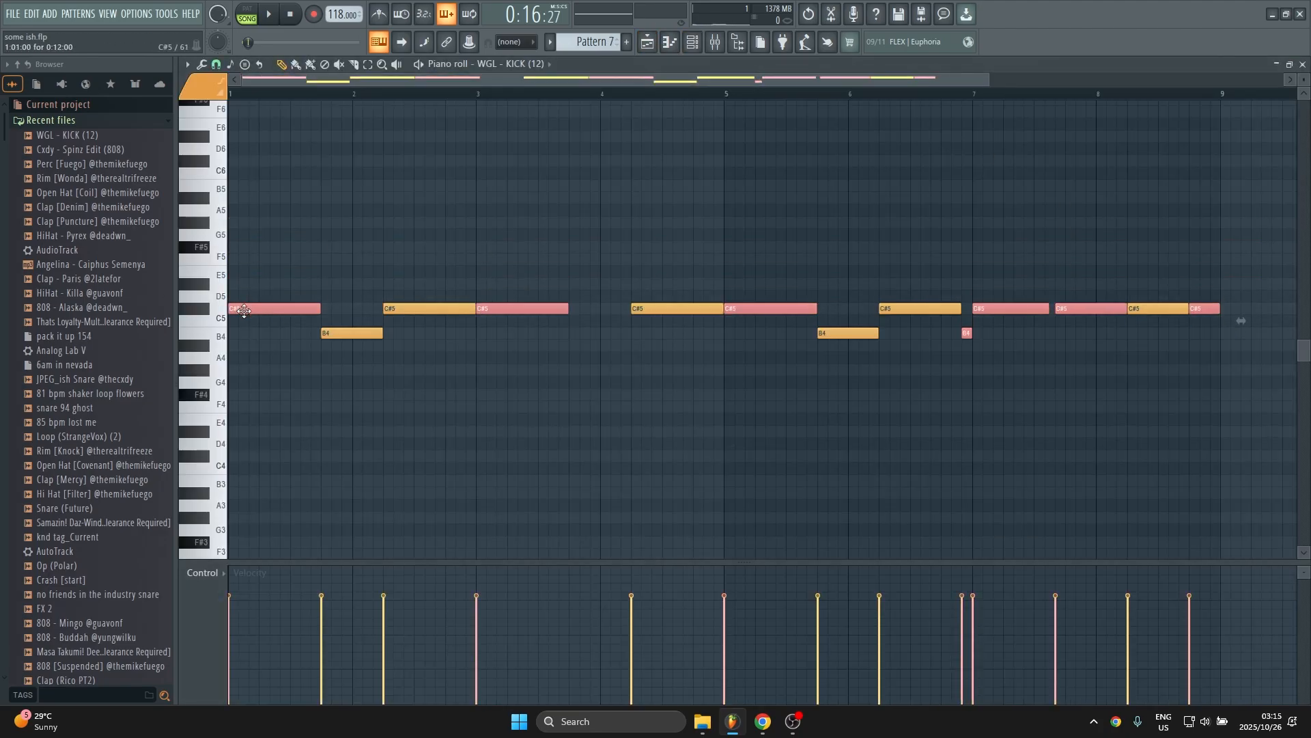
{"action": "left_click_drag", "start_coordinate": [997, 349], "coordinate": [307, 328]}
{"action": "left_click_drag", "start_coordinate": [352, 333], "coordinate": [352, 309]}
{"action": "key", "text": "ctrl+a"}
{"action": "left_click_drag", "start_coordinate": [257, 305], "coordinate": [257, 329]}
Play the beat with the kick and open the channel rack and mixer.
{"action": "key", "text": "space"}
{"action": "left_click", "coordinate": [692, 42]}
{"action": "left_click", "coordinate": [715, 42]}
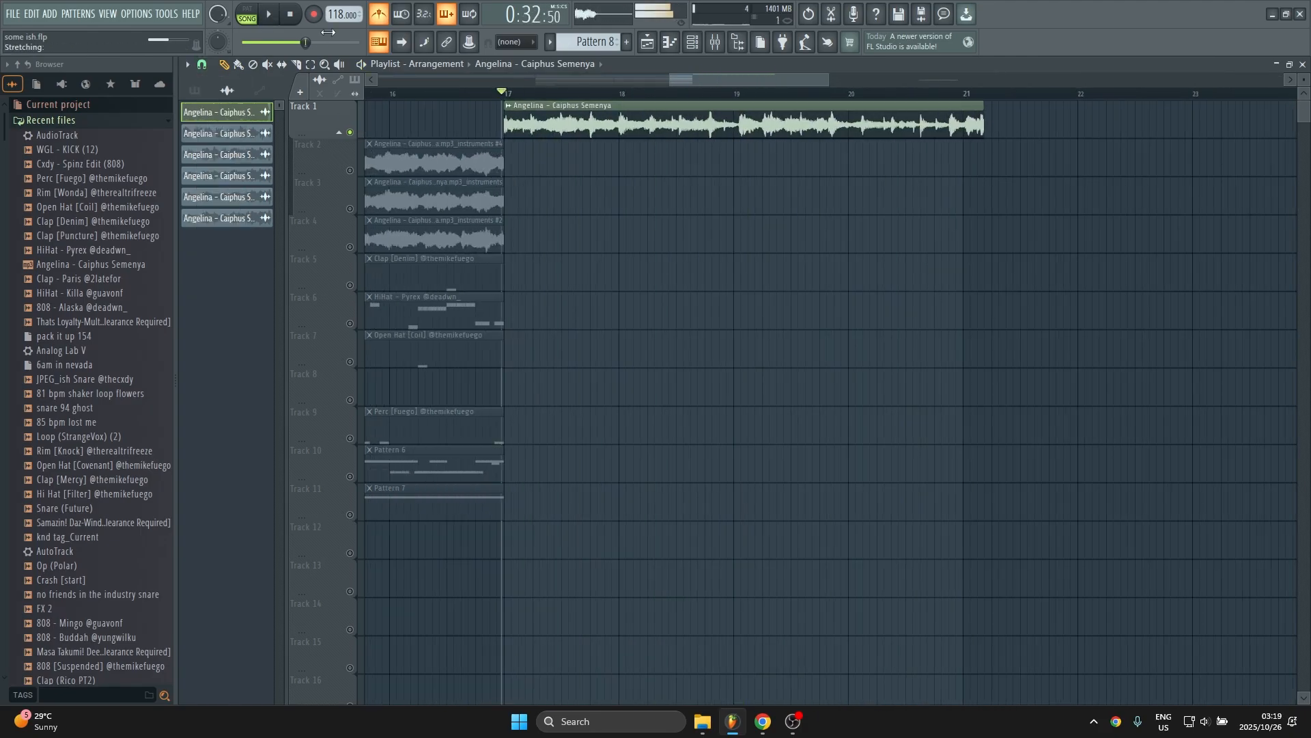
Stretch the Angelina - Caiphus Semenya clip at bar 17 to just over four bars, and bring the song in again from the recent files.
{"action": "left_click_drag", "start_coordinate": [965, 109], "coordinate": [977, 109]}
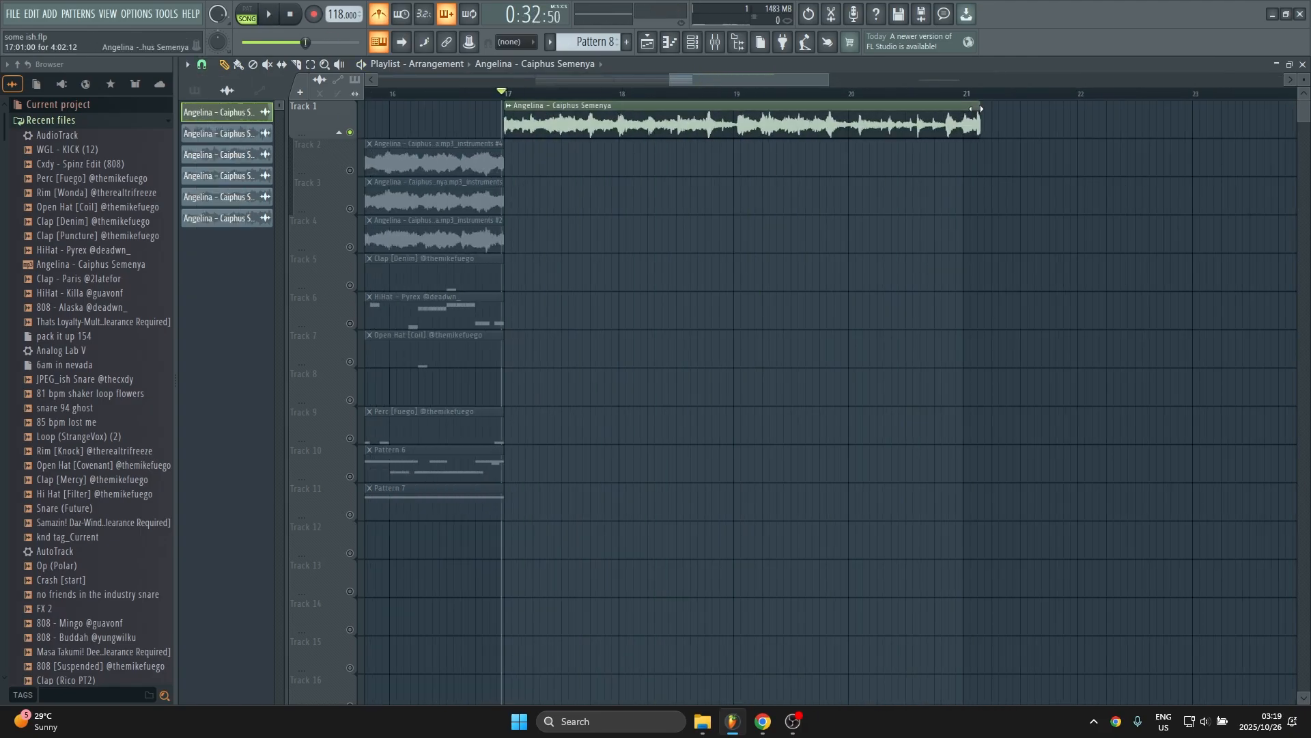
{"action": "left_click_drag", "start_coordinate": [70, 264], "coordinate": [396, 203]}
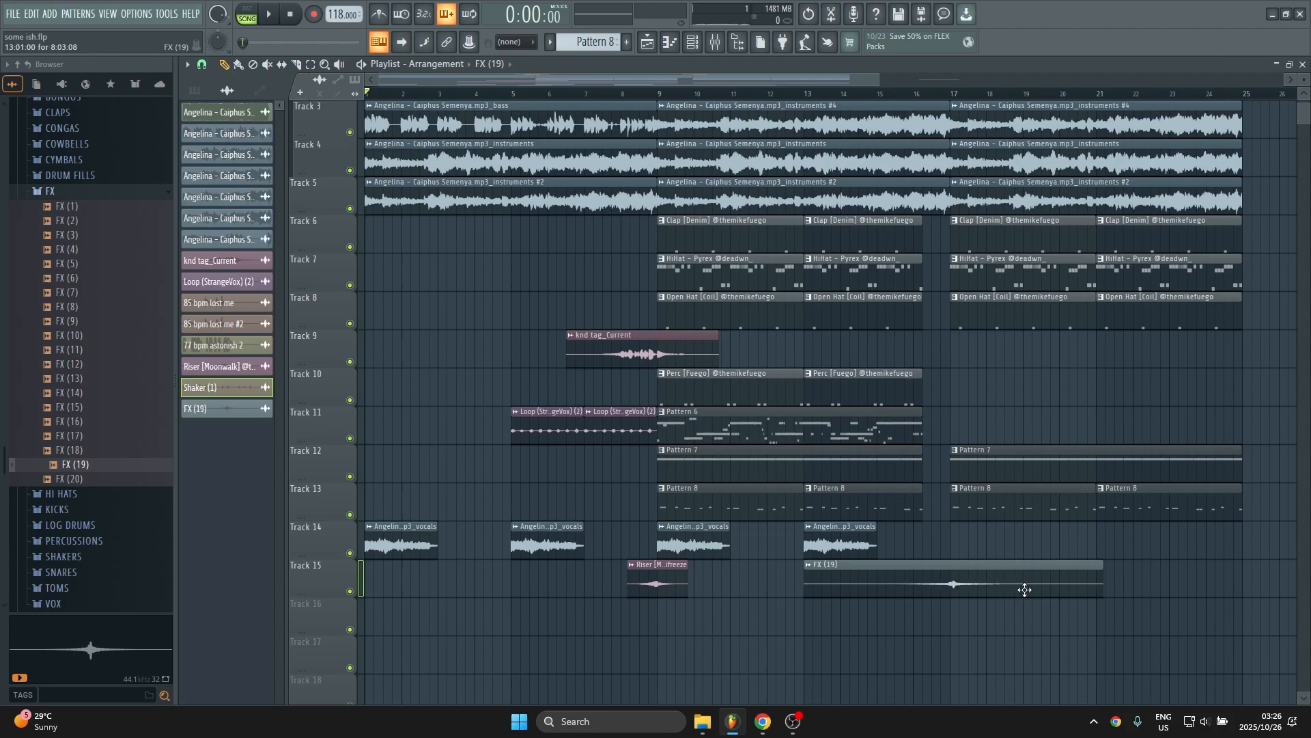
Zoom out the playlist to review the whole arrangement, and open the system's quick settings for the volume.
{"action": "scroll", "coordinate": [1038, 321], "scroll_direction": "up", "scroll_amount": 2}
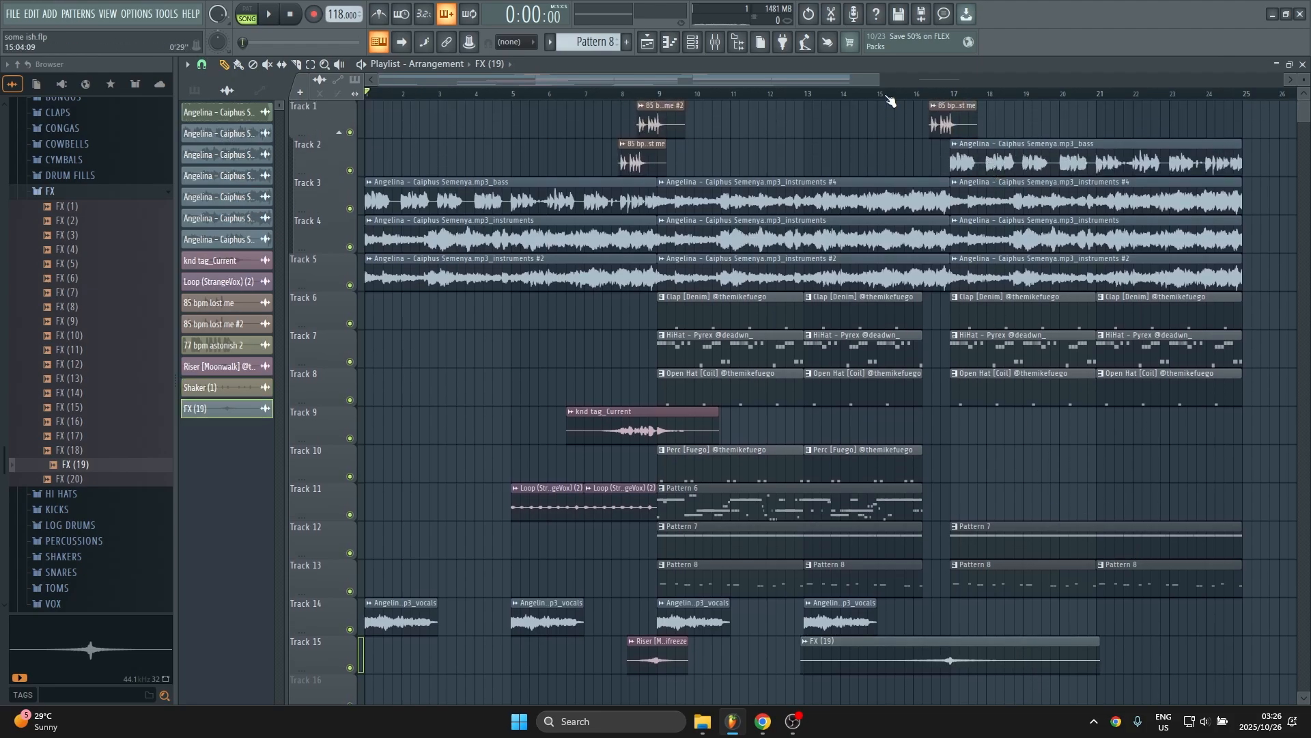
{"action": "left_click_drag", "start_coordinate": [881, 84], "coordinate": [1233, 80]}
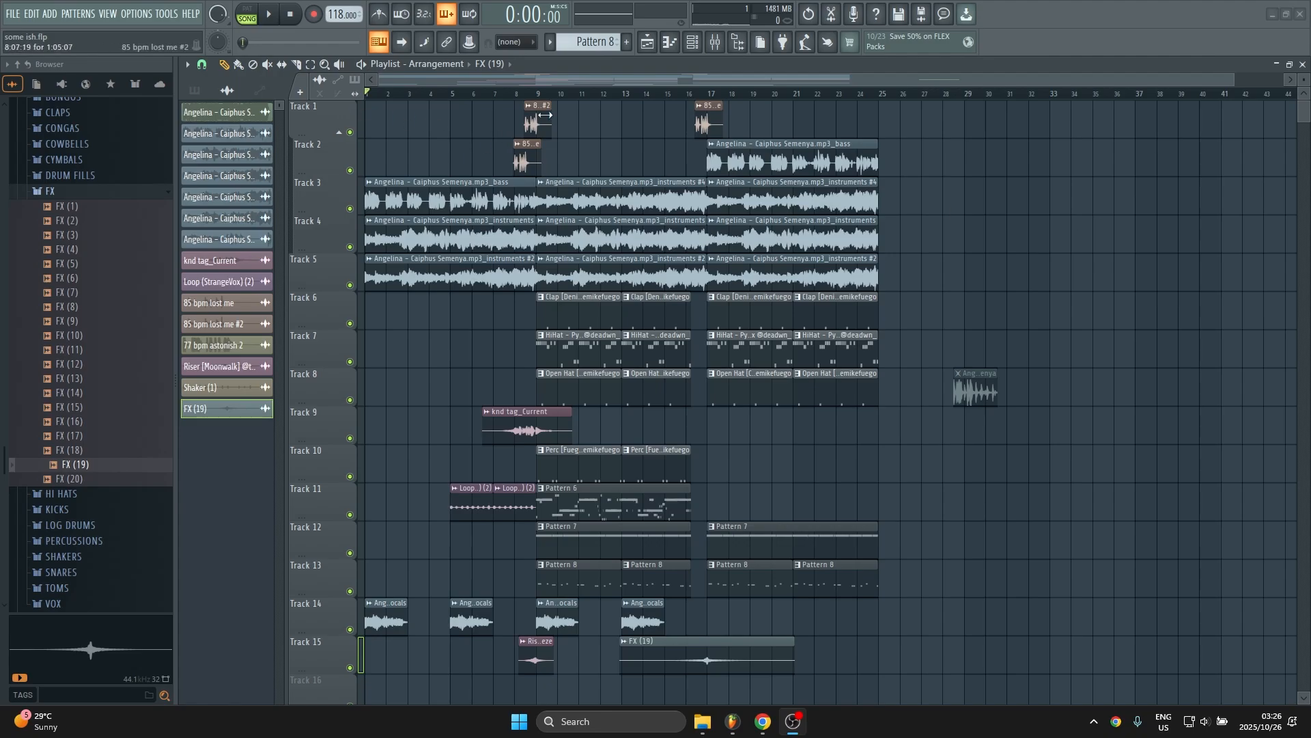
{"action": "scroll", "coordinate": [551, 125], "scroll_direction": "down", "scroll_amount": 2}
{"action": "scroll", "coordinate": [562, 164], "scroll_direction": "up", "scroll_amount": 2}
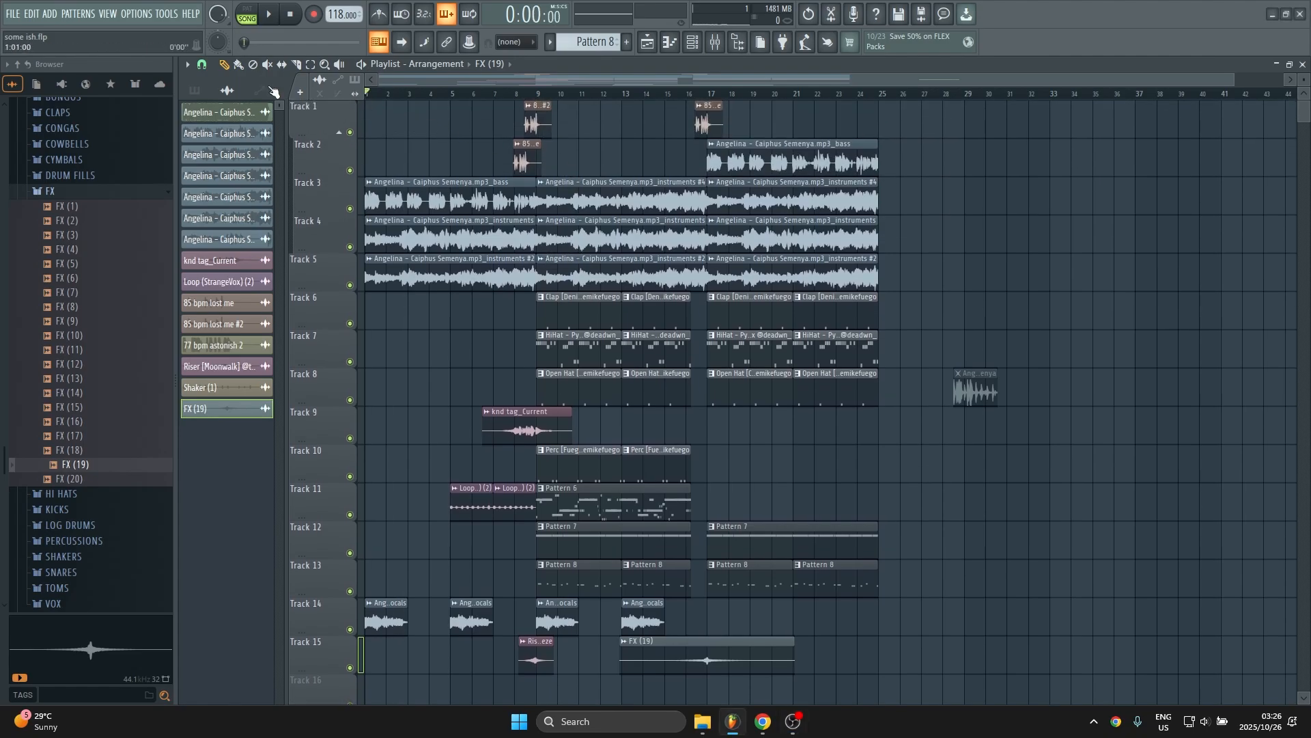
{"action": "left_click", "coordinate": [1206, 725]}
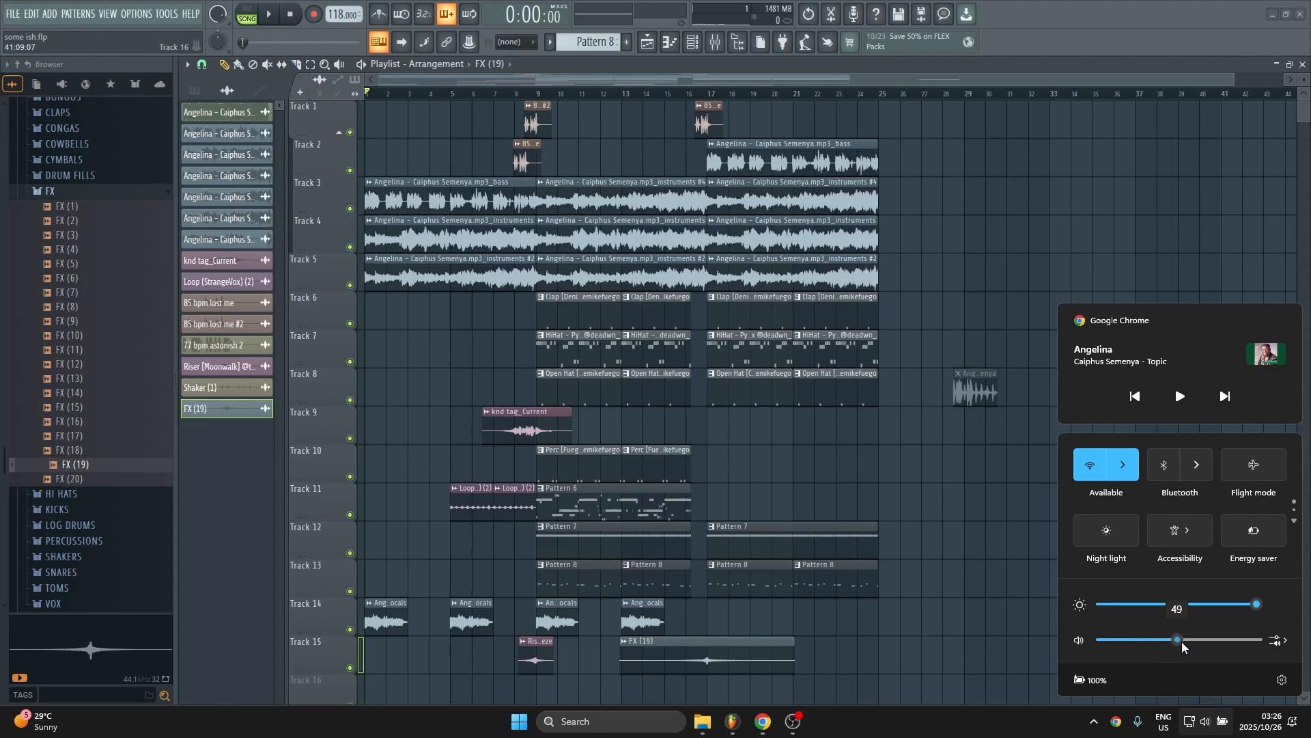
Play the arrangement from the start and lower the system volume slightly to below 46.
{"action": "left_click", "coordinate": [1010, 240]}
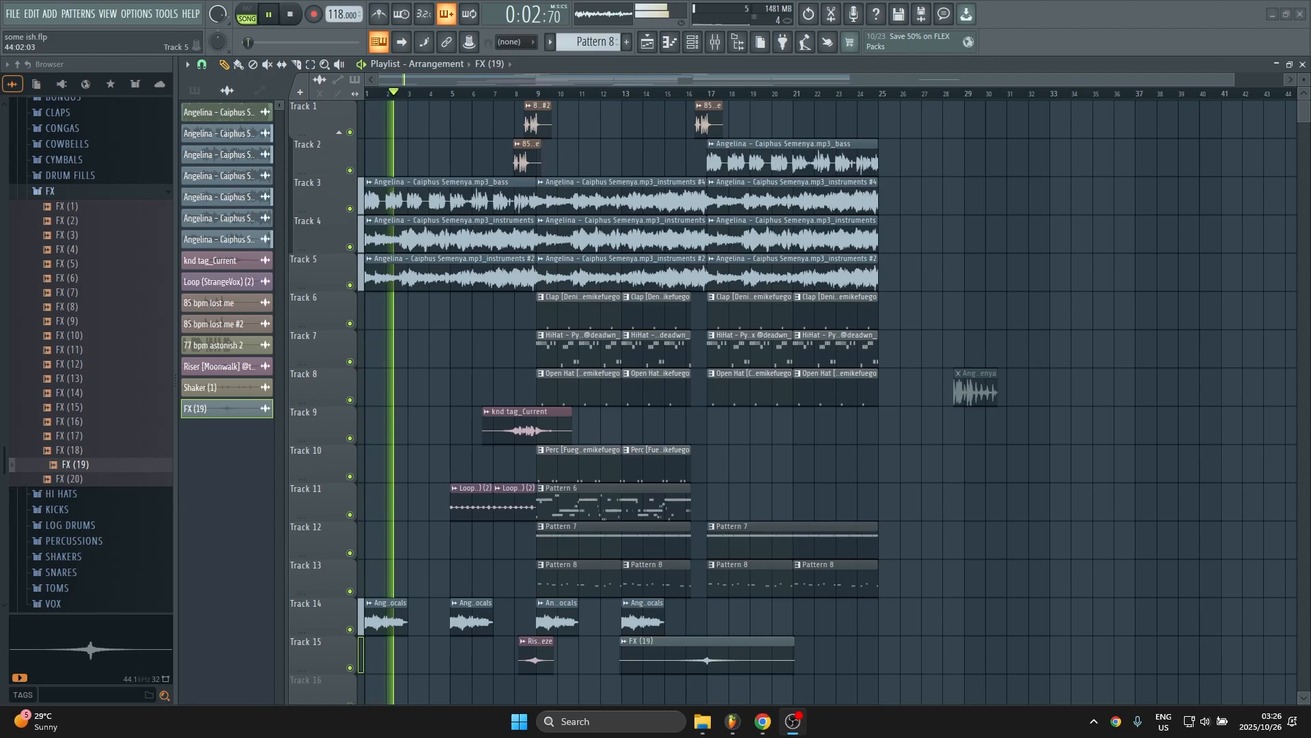
{"action": "left_click", "coordinate": [1206, 723]}
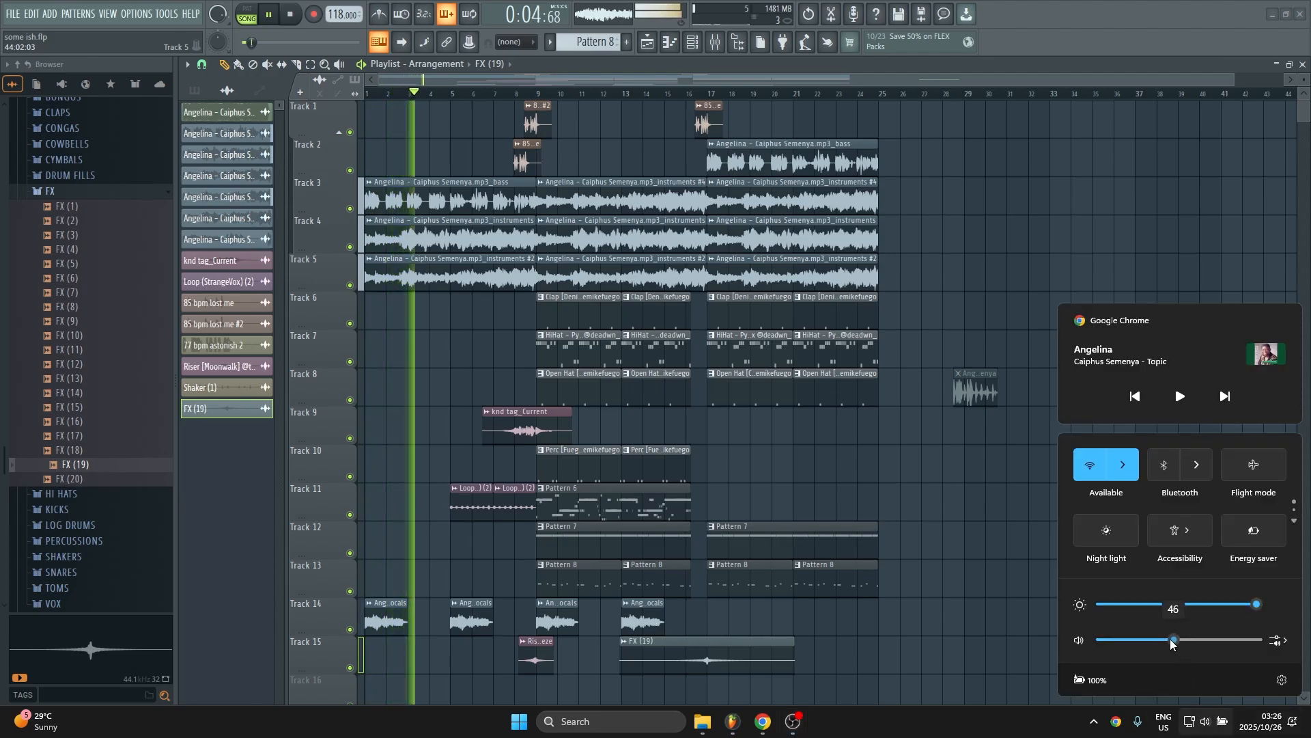
{"action": "left_click_drag", "start_coordinate": [1172, 642], "coordinate": [1167, 643]}
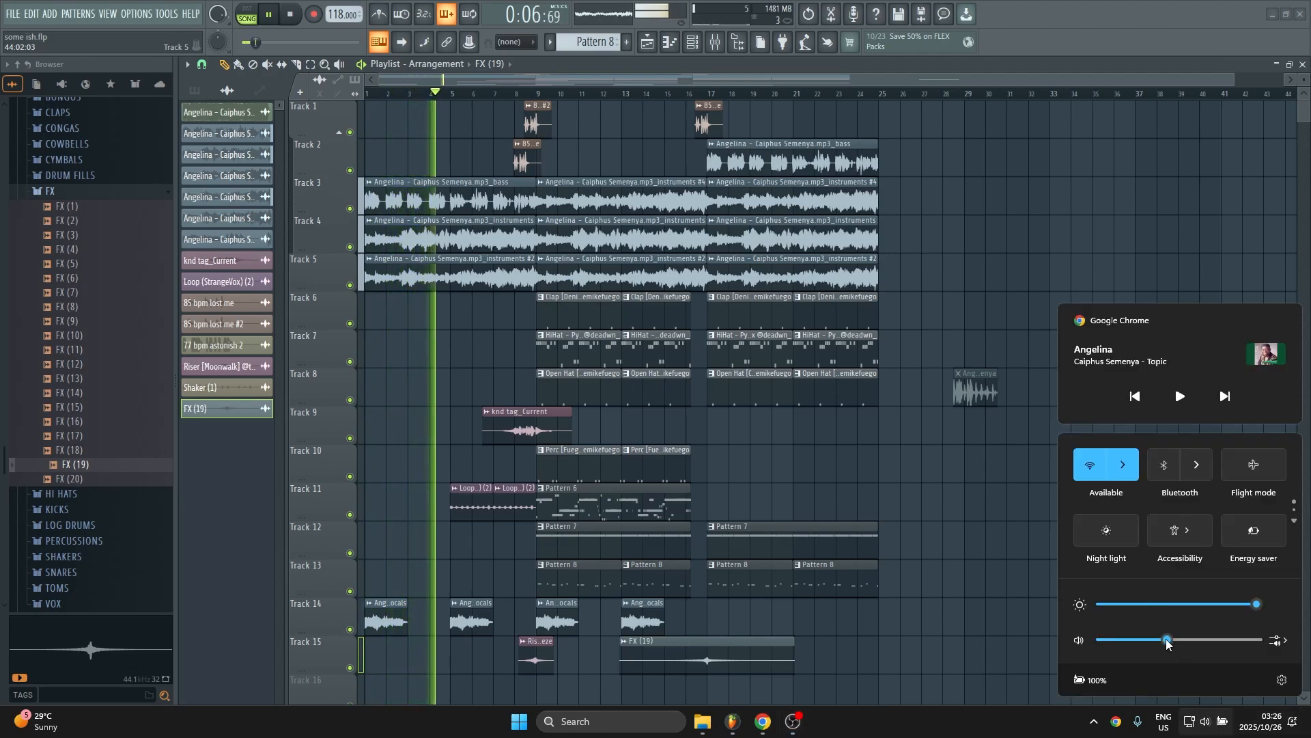
{"action": "left_click", "coordinate": [1162, 366]}
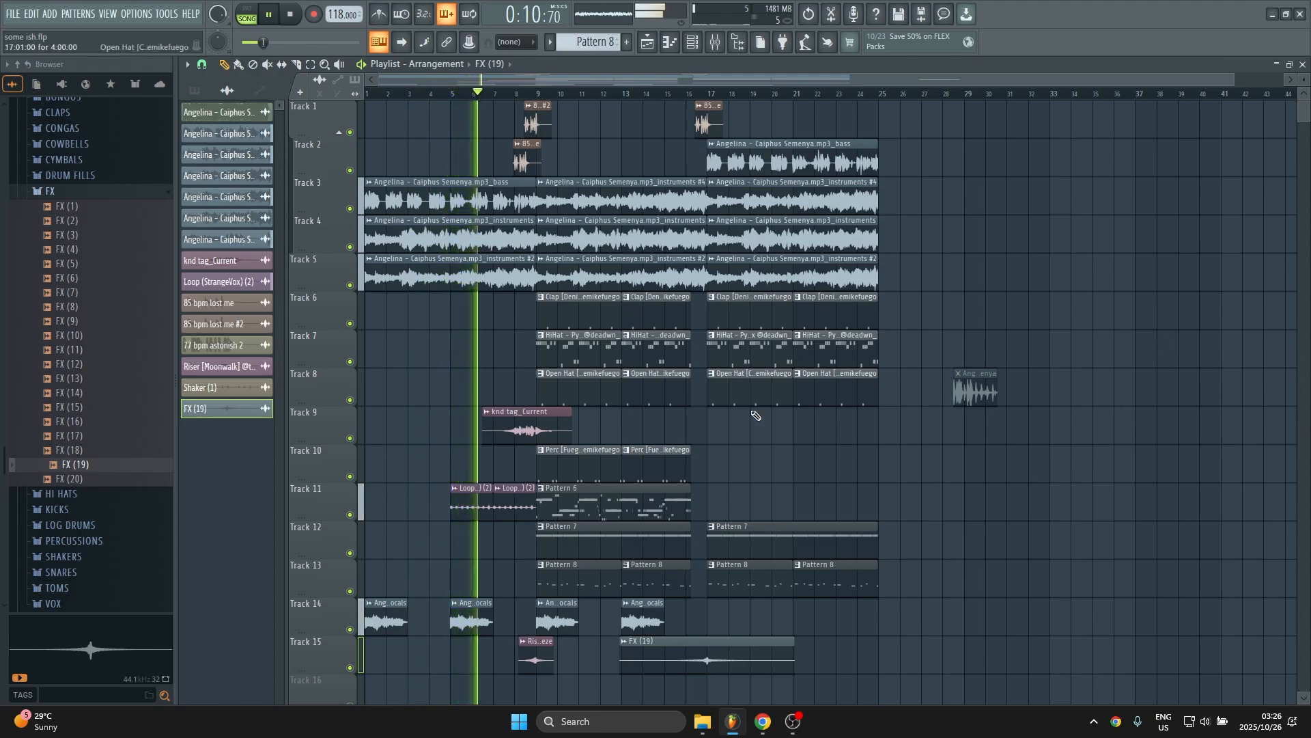
Copy the two Loop (StrangeVox) clips to bar 17 on Track 9 with snapping set to Beat, and duplicate them to fill up to bar 25.
{"action": "left_click_drag", "start_coordinate": [513, 502], "coordinate": [386, 388]}
{"action": "left_click", "coordinate": [201, 64]}
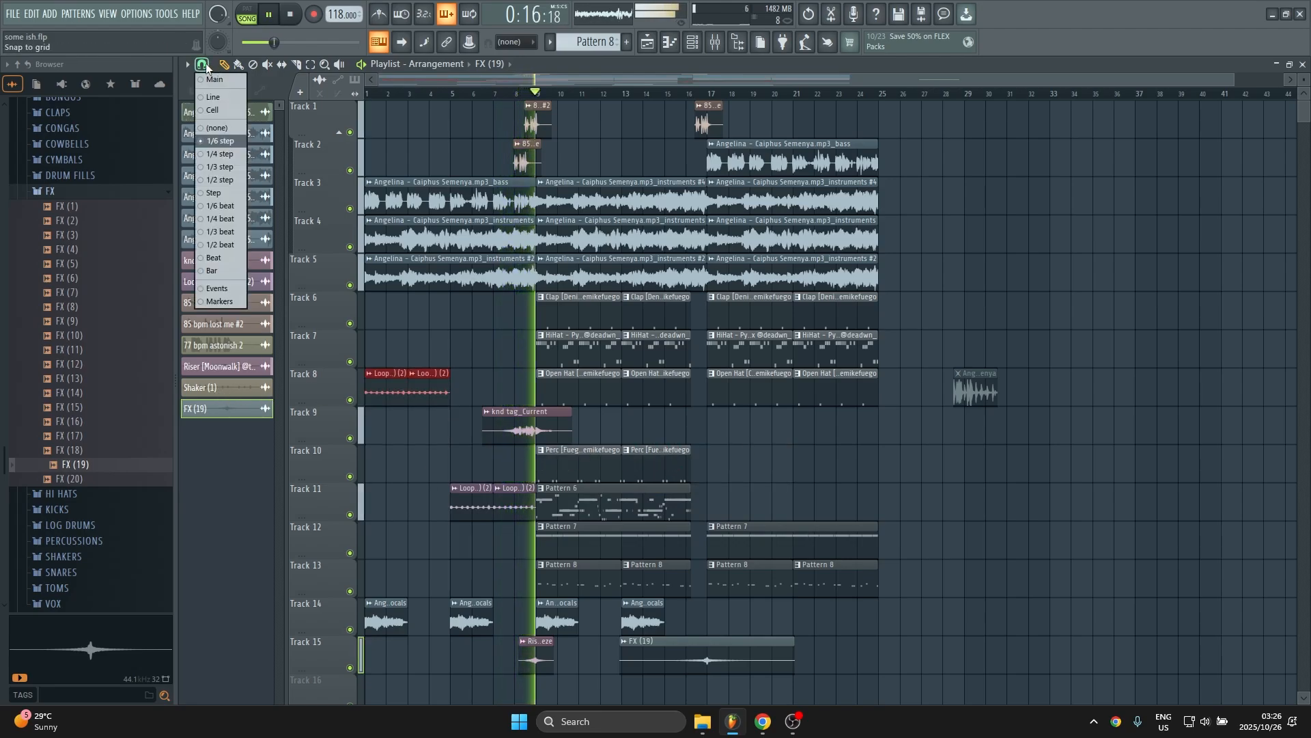
{"action": "left_click", "coordinate": [212, 257]}
{"action": "left_click_drag", "start_coordinate": [384, 389], "coordinate": [729, 450]}
{"action": "key", "text": "ctrl+b"}
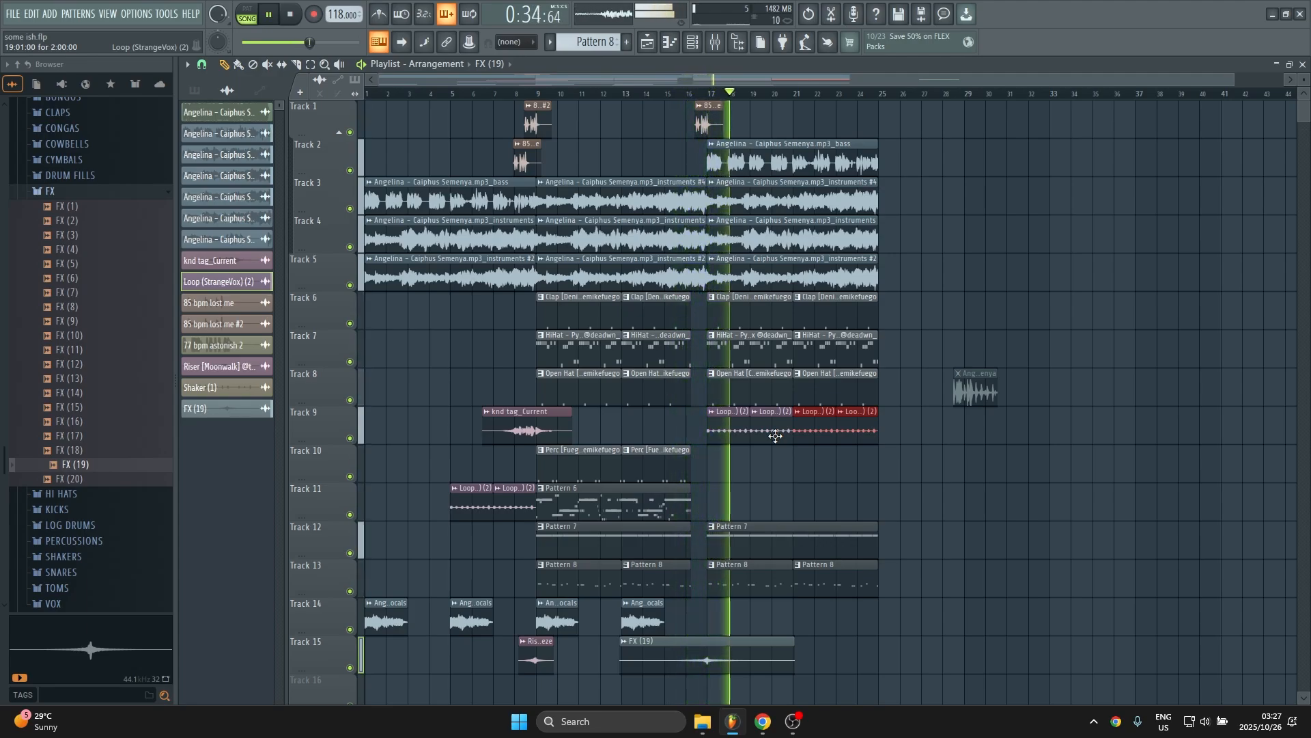
{"action": "double_click", "coordinate": [779, 428]}
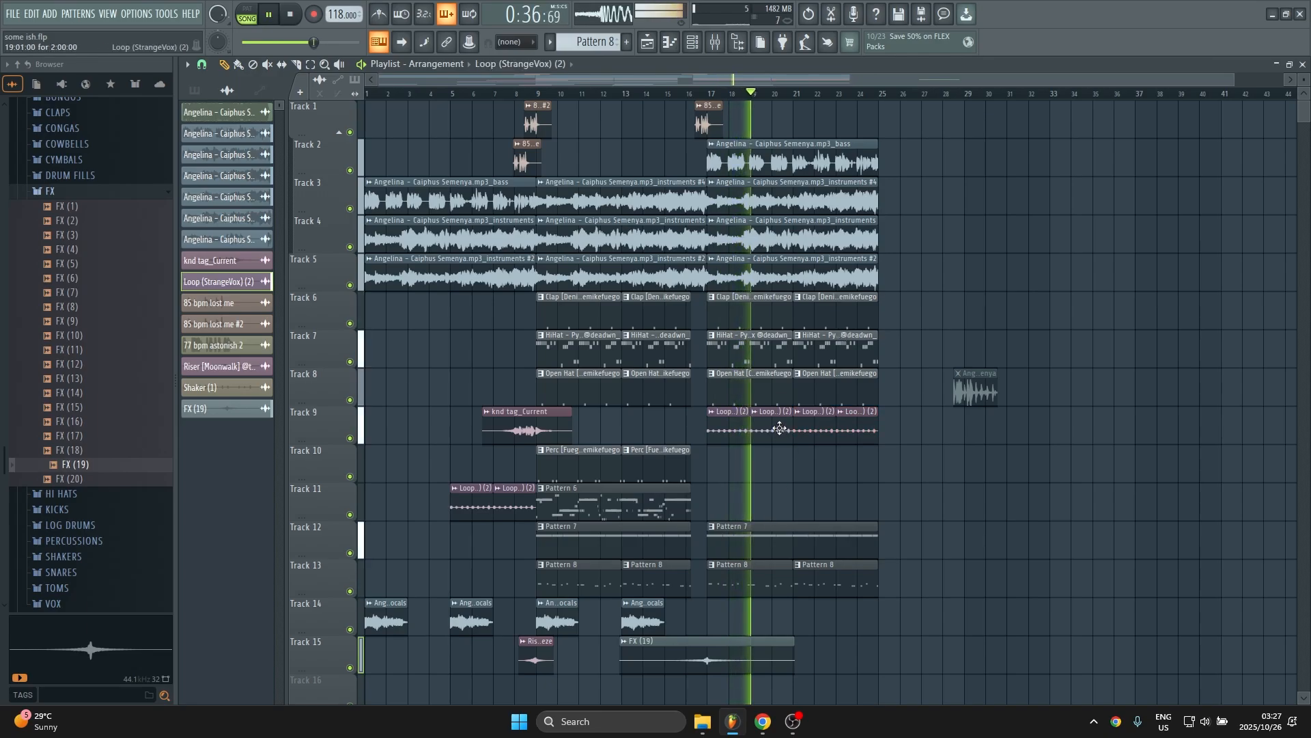
Stop playback at the end of the arrangement and save the project.
{"action": "left_click", "coordinate": [670, 234]}
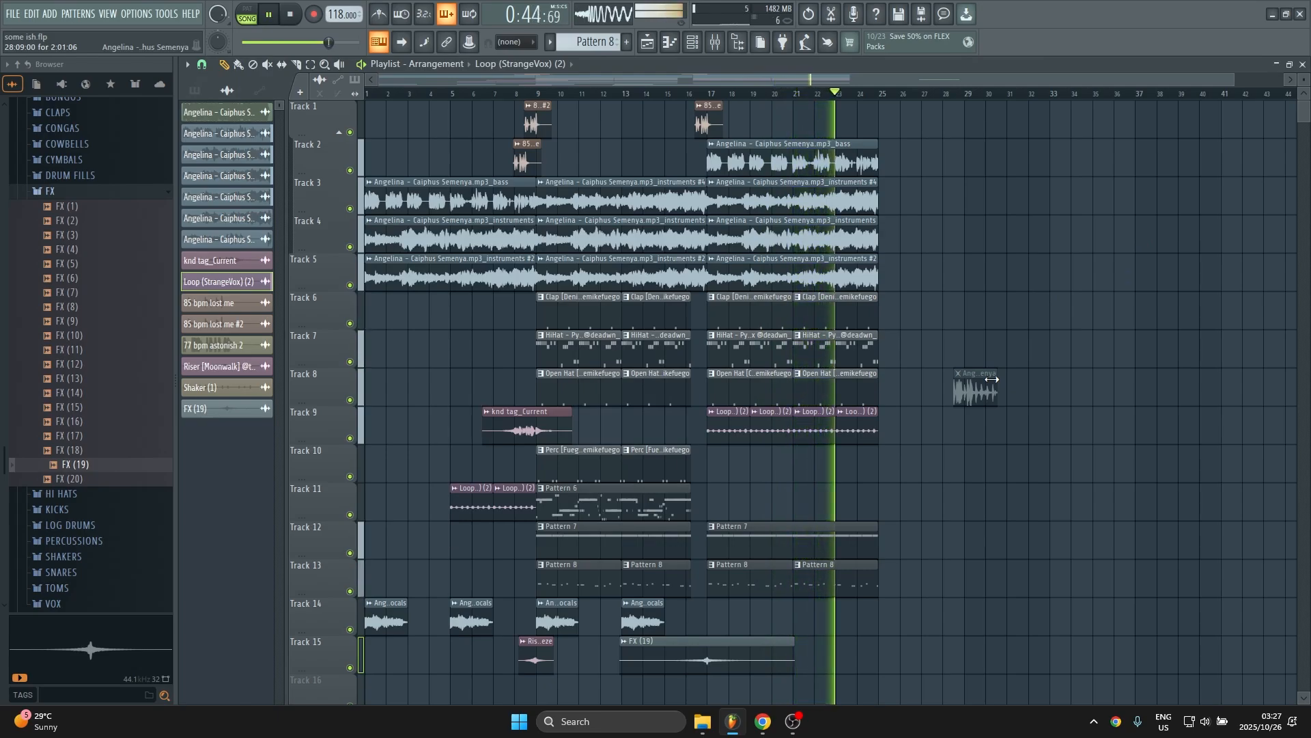
{"action": "left_click", "coordinate": [13, 14]}
{"action": "left_click", "coordinate": [22, 76]}
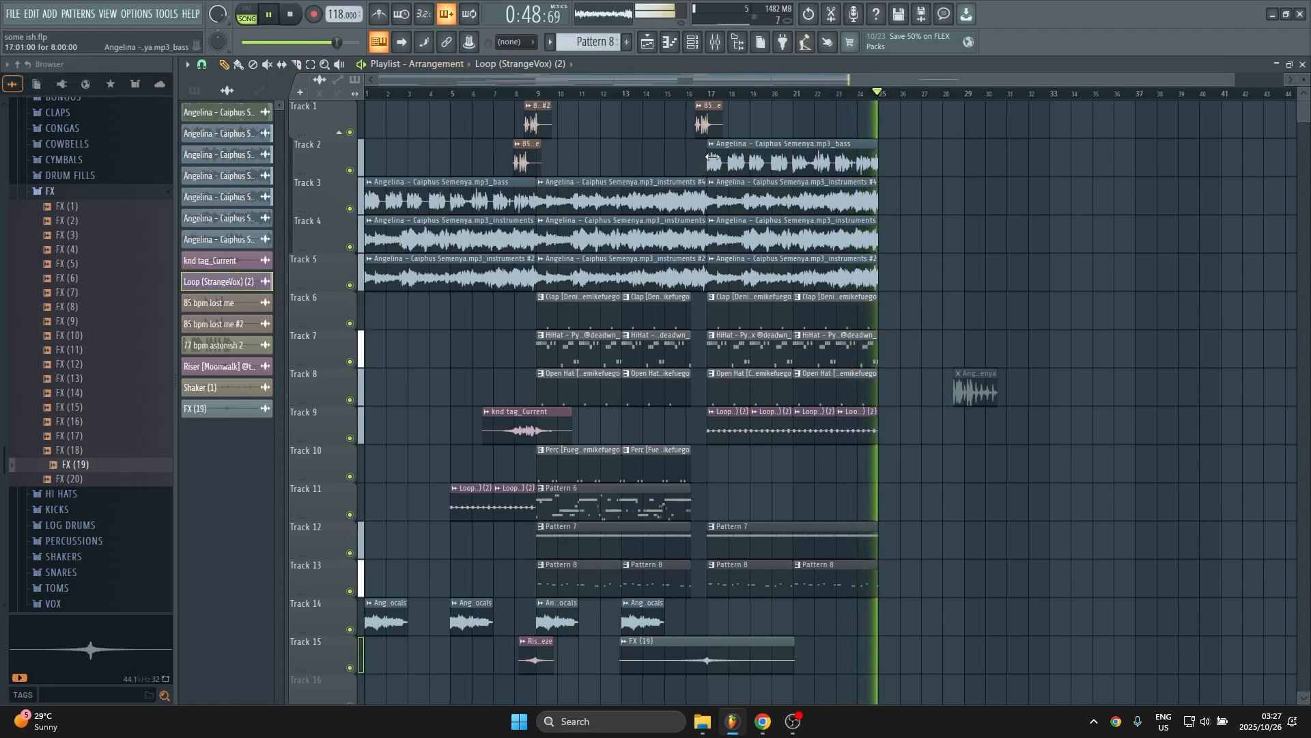
{"action": "key", "text": "space"}
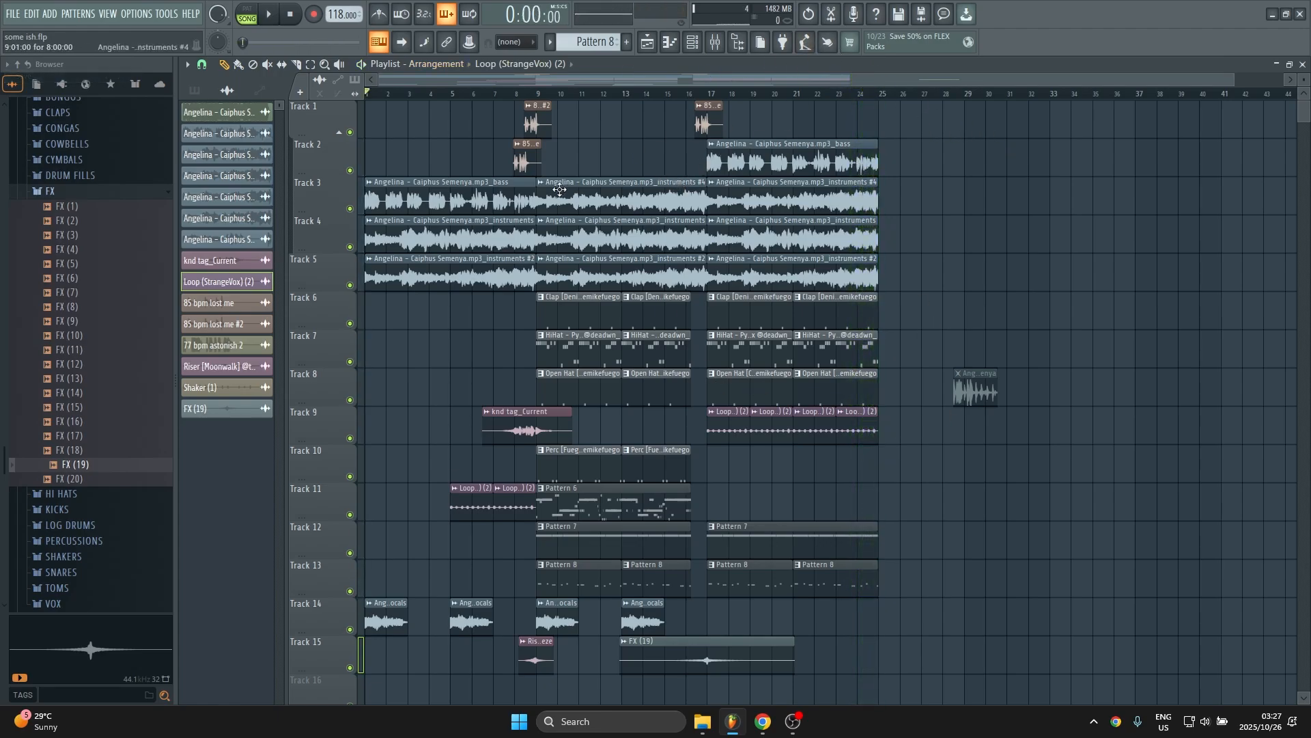
{"action": "left_click", "coordinate": [15, 14]}
{"action": "left_click", "coordinate": [27, 77]}
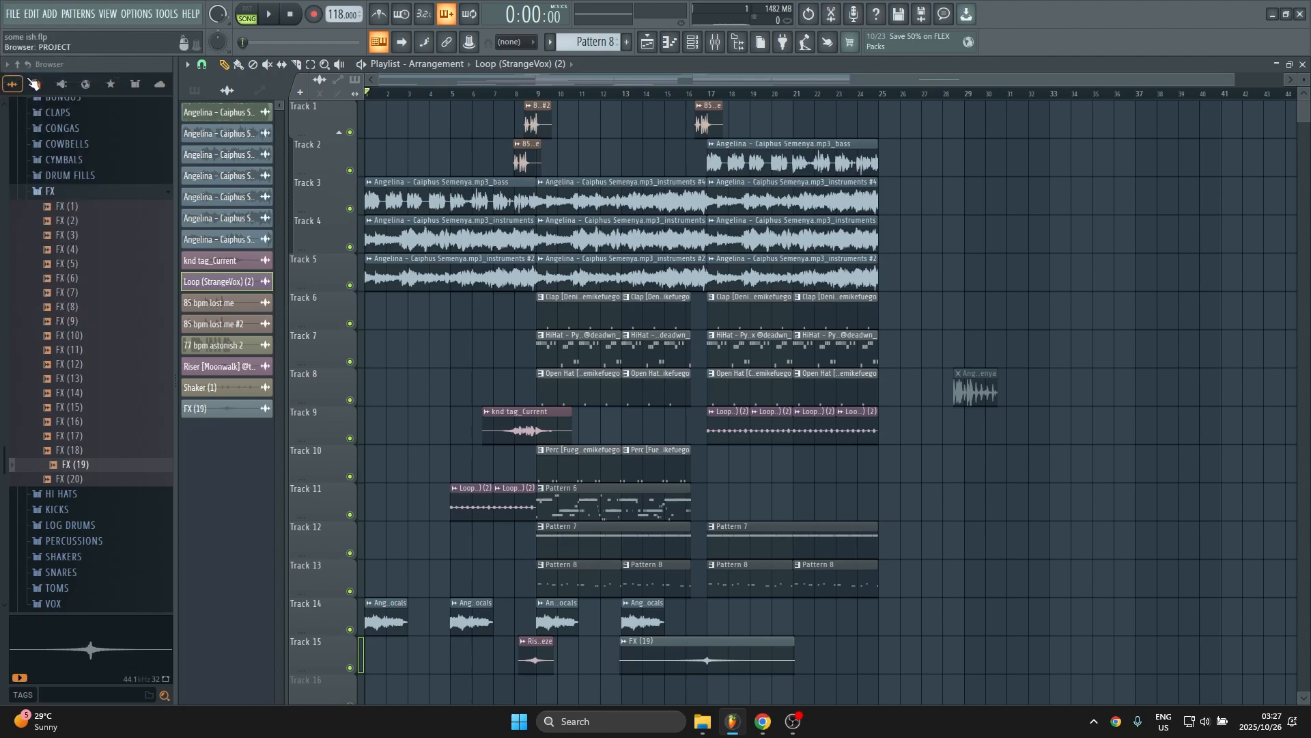